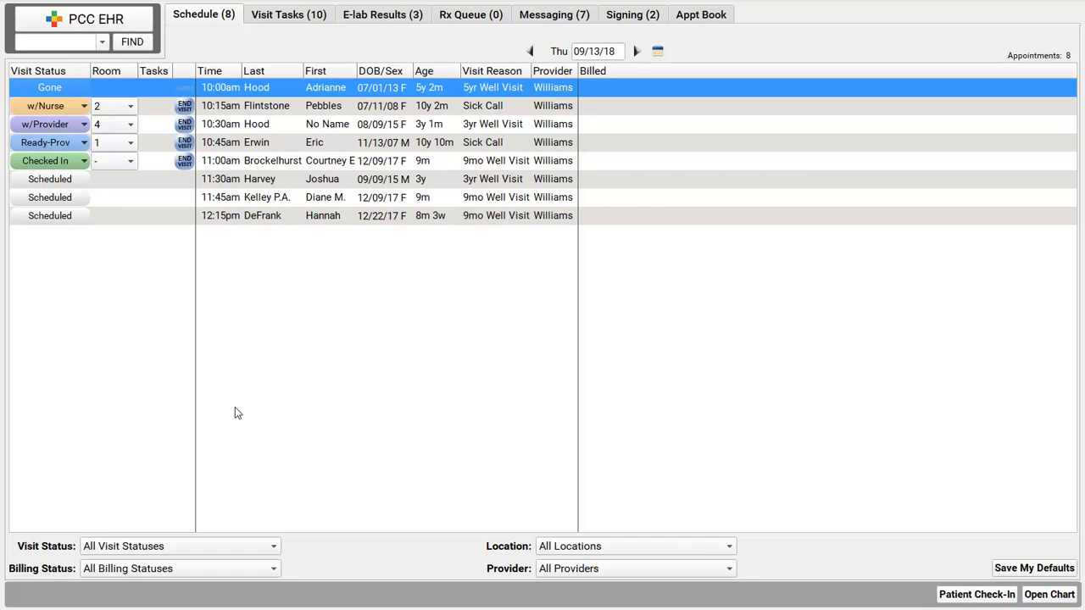
Step: Leave the 11:30am well-visit check-in and return to the 09/13/18 schedule
click(51, 180)
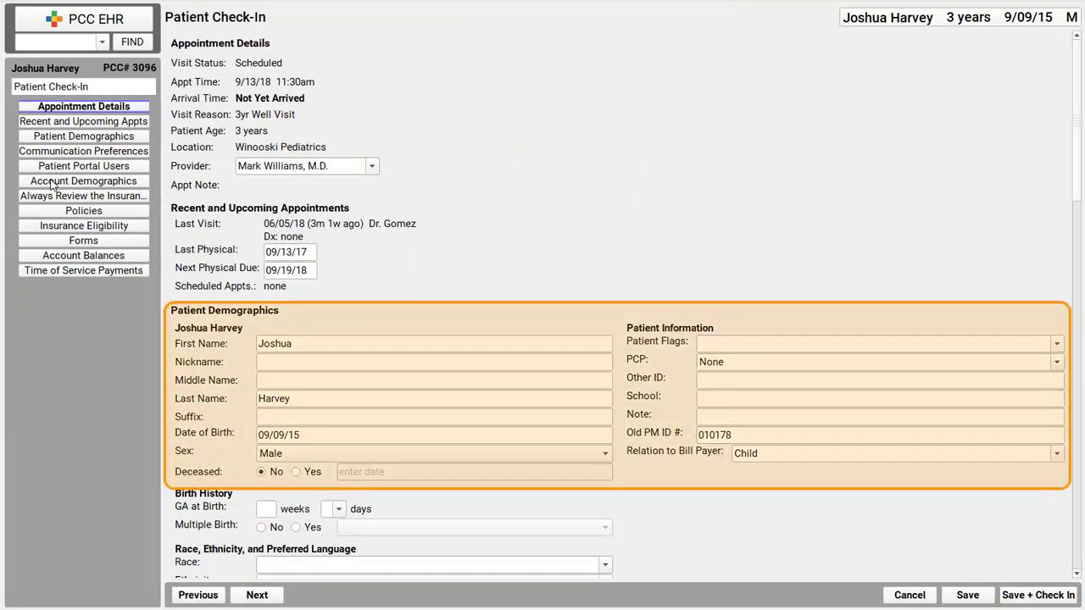
click(107, 23)
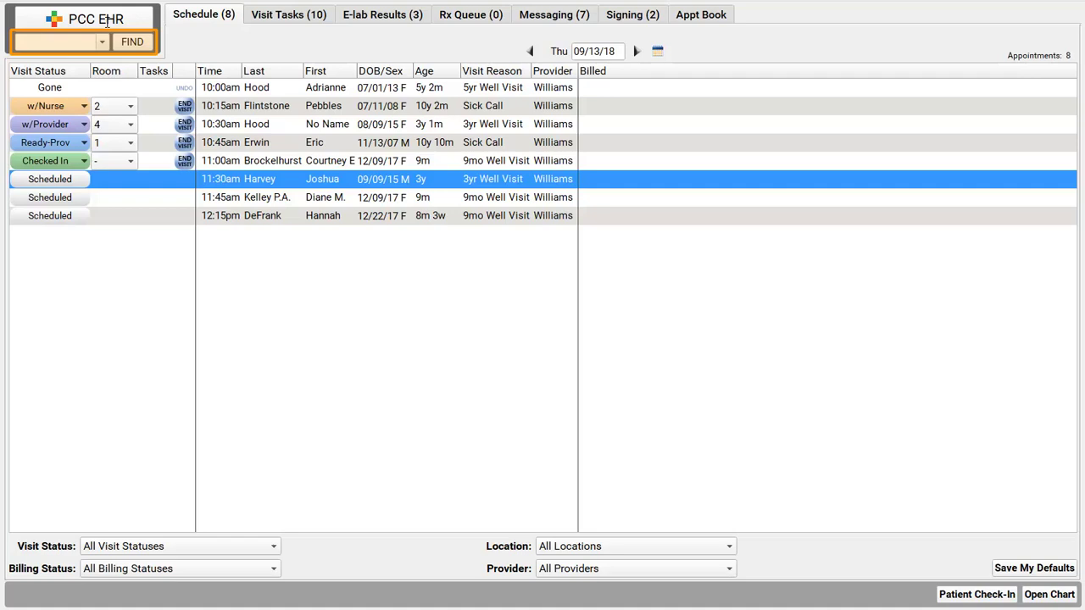
Step: Search patients by name and open the matching 11-year-old boy's chart
text(matt ma)
key(Return)
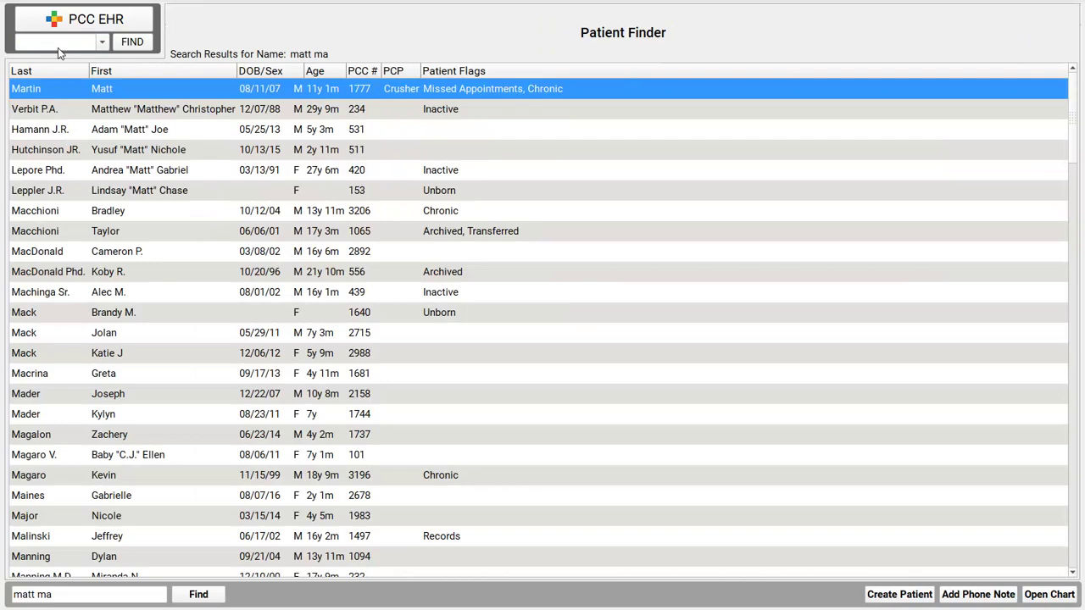
double_click(187, 91)
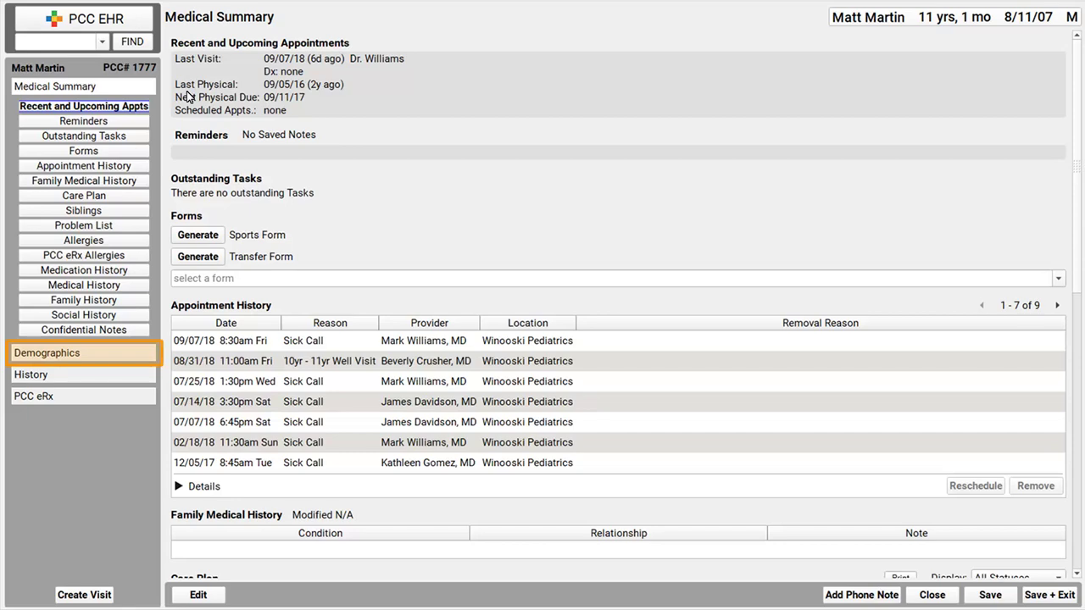
Step: Show the patient's Demographics page from the chart sidebar
click(89, 354)
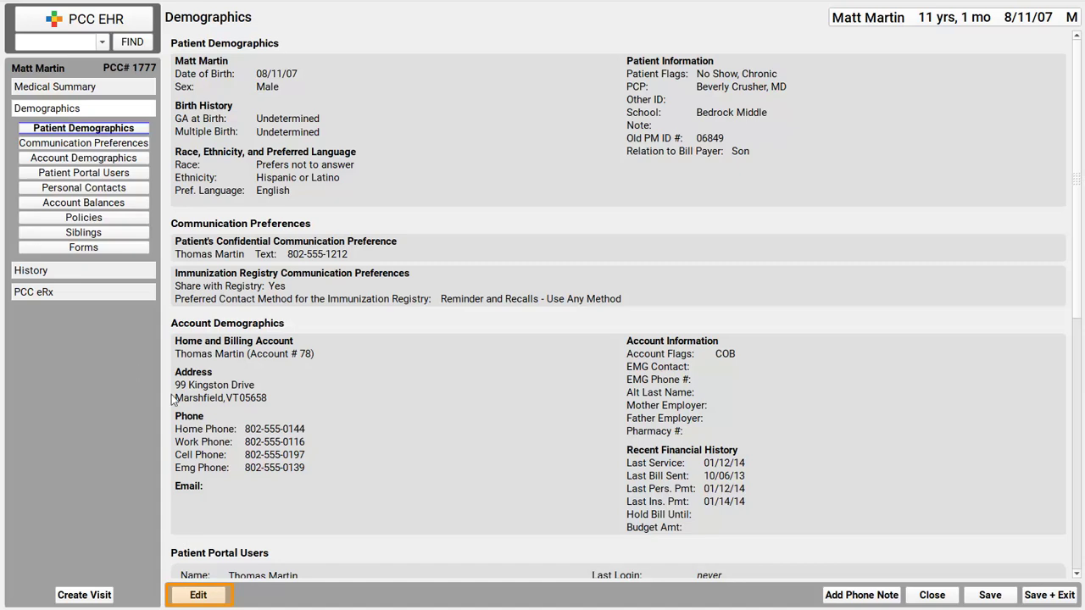
Step: Enter the patient's nickname in the Demographics Nickname field and save the changes
click(219, 598)
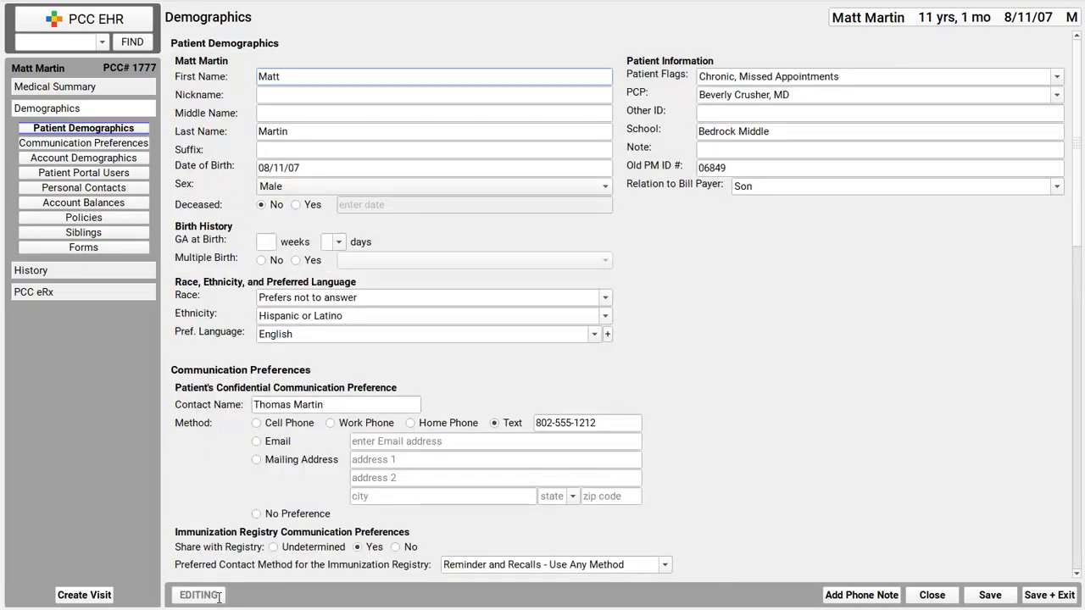
click(390, 99)
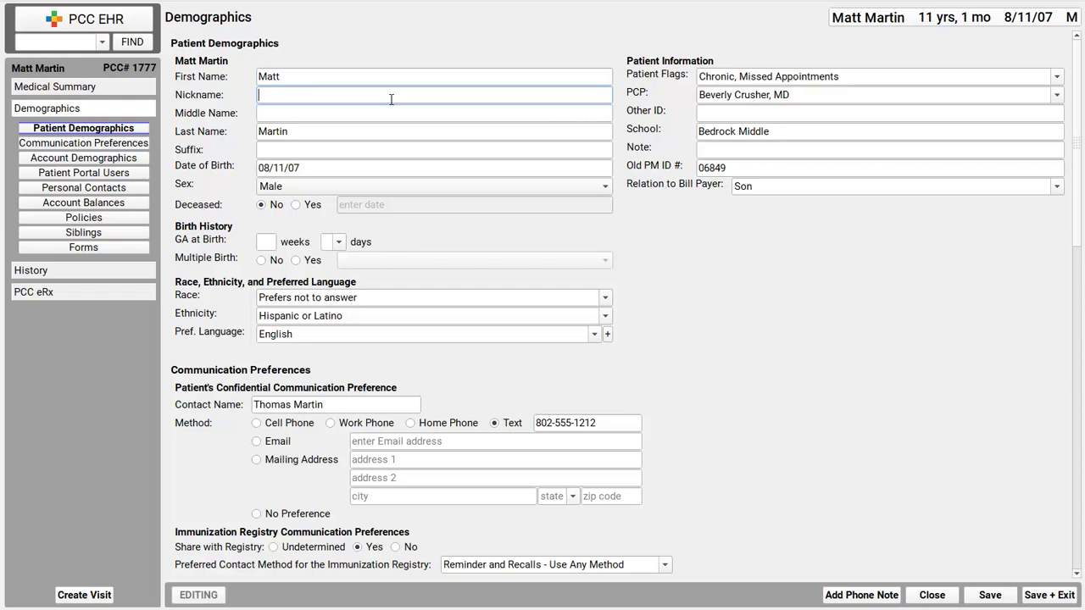
text(TJ)
click(997, 597)
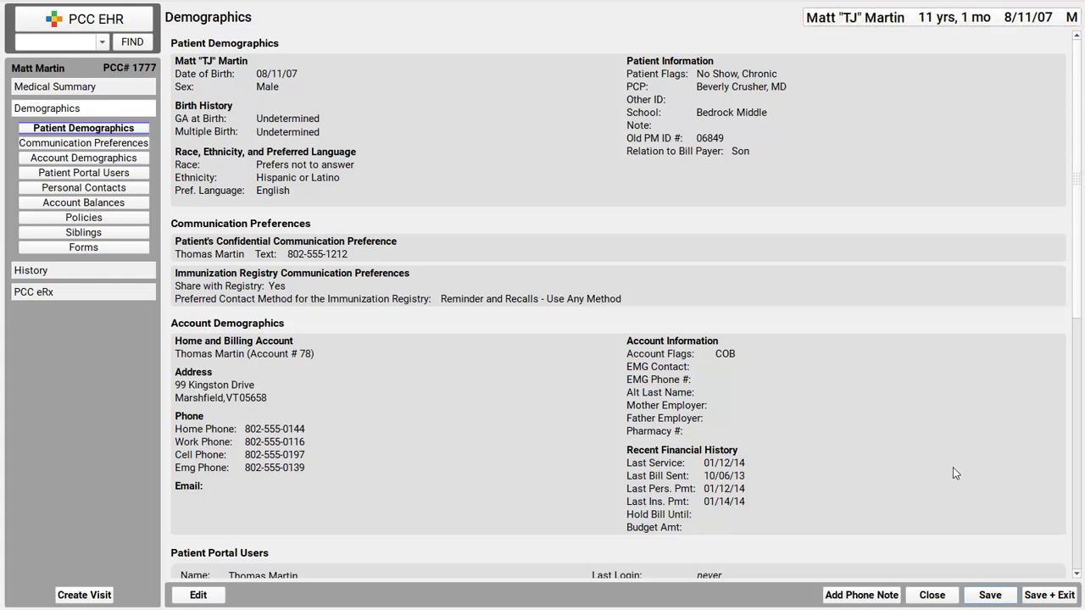
mouse_move(938, 23)
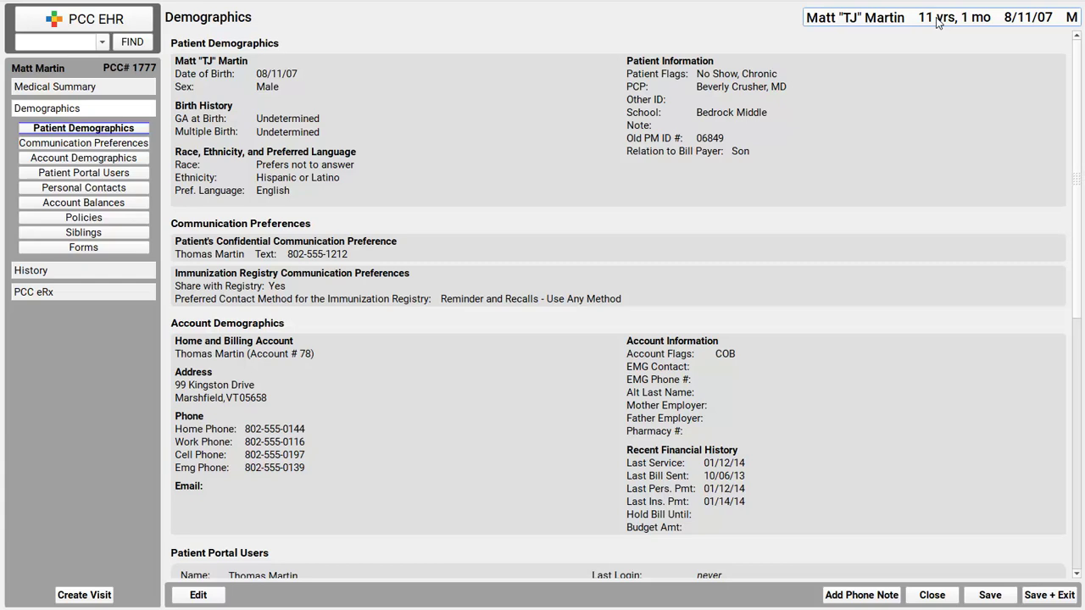
Step: Go to the Patient Portal Users section and make the Demographics editable
click(109, 175)
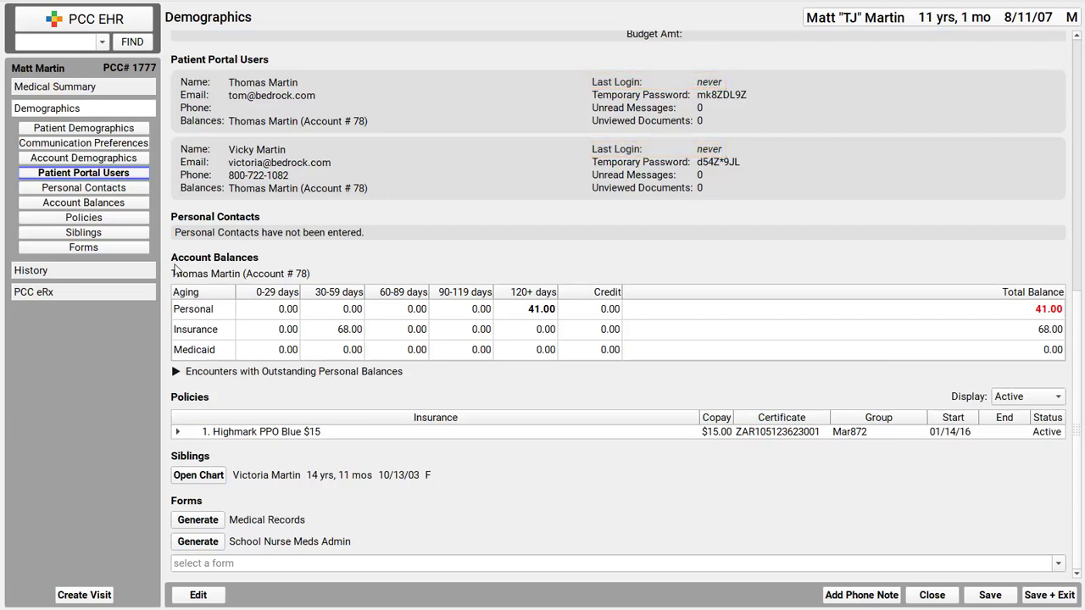
click(202, 596)
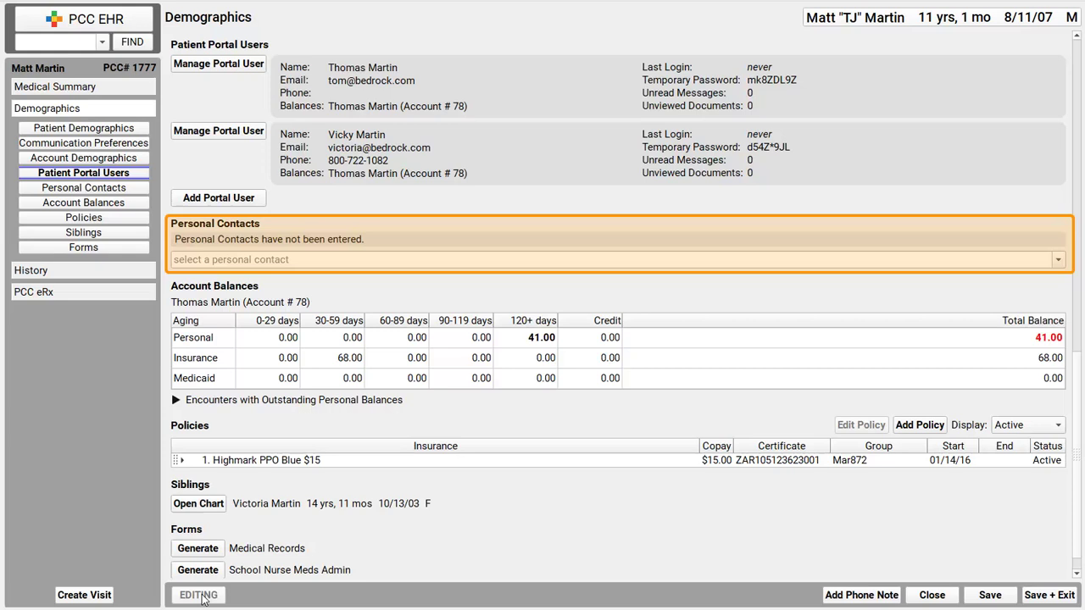
Step: Start a new personal contact and enter the contact's first and last name
click(330, 259)
click(315, 274)
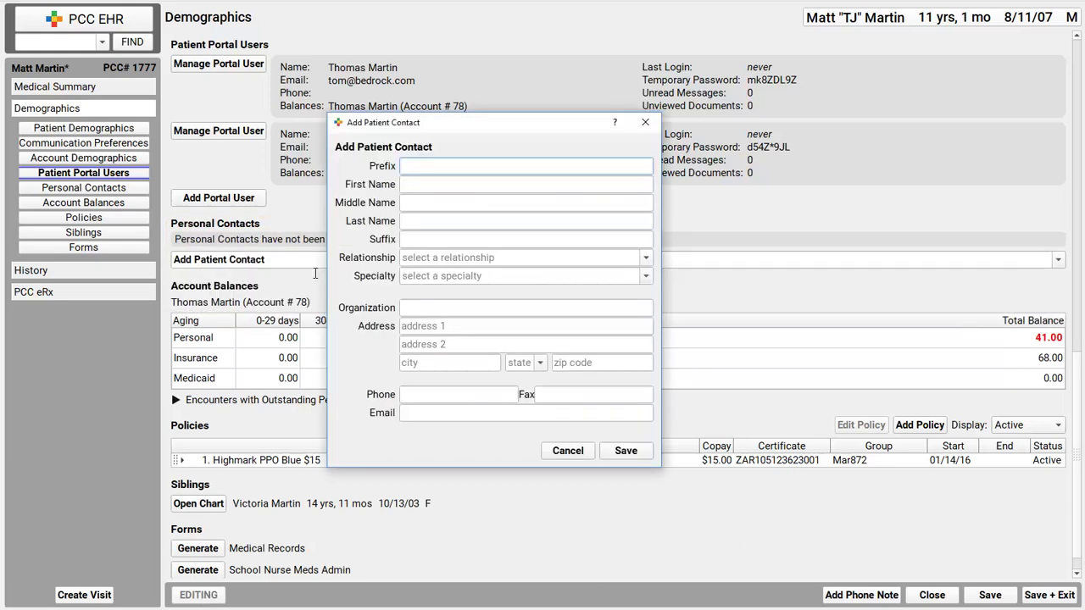
click(492, 185)
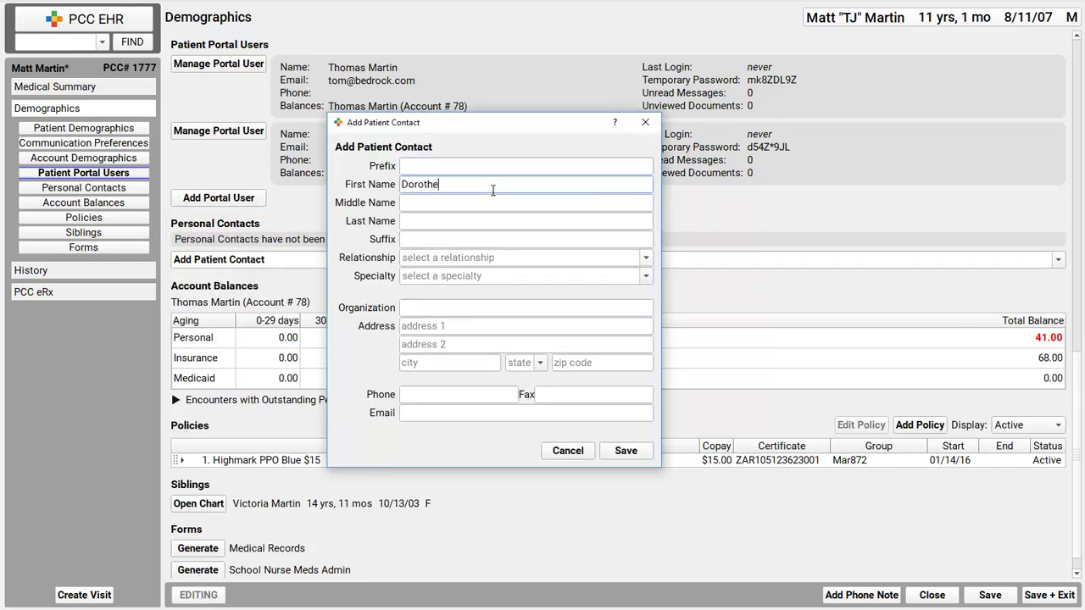
click(493, 220)
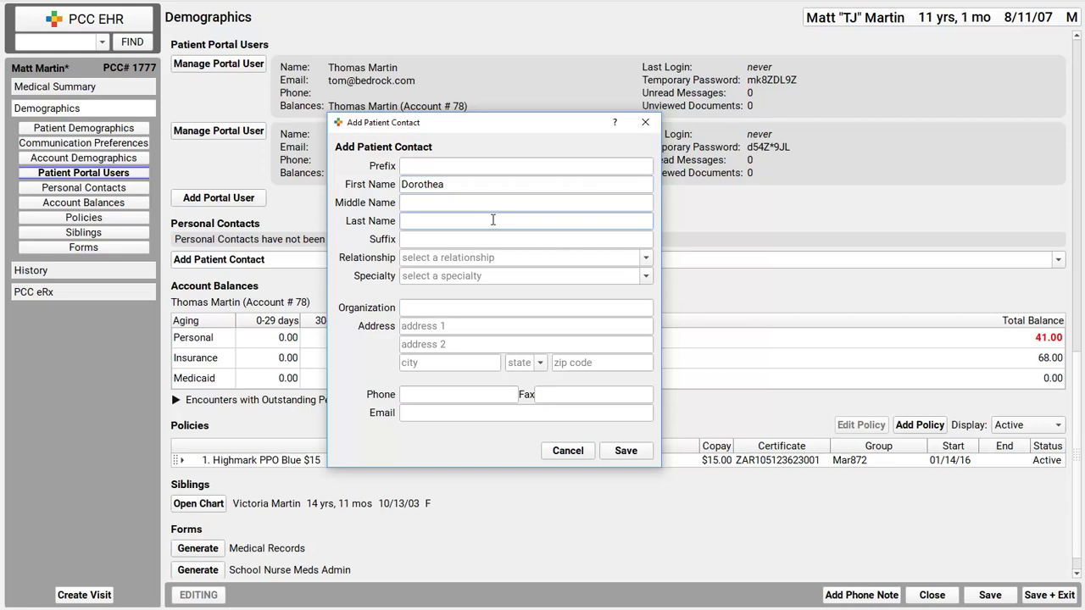
Step: Set the contact's relationship to Grandparent, leaving Specialty unselected
click(611, 257)
text(g)
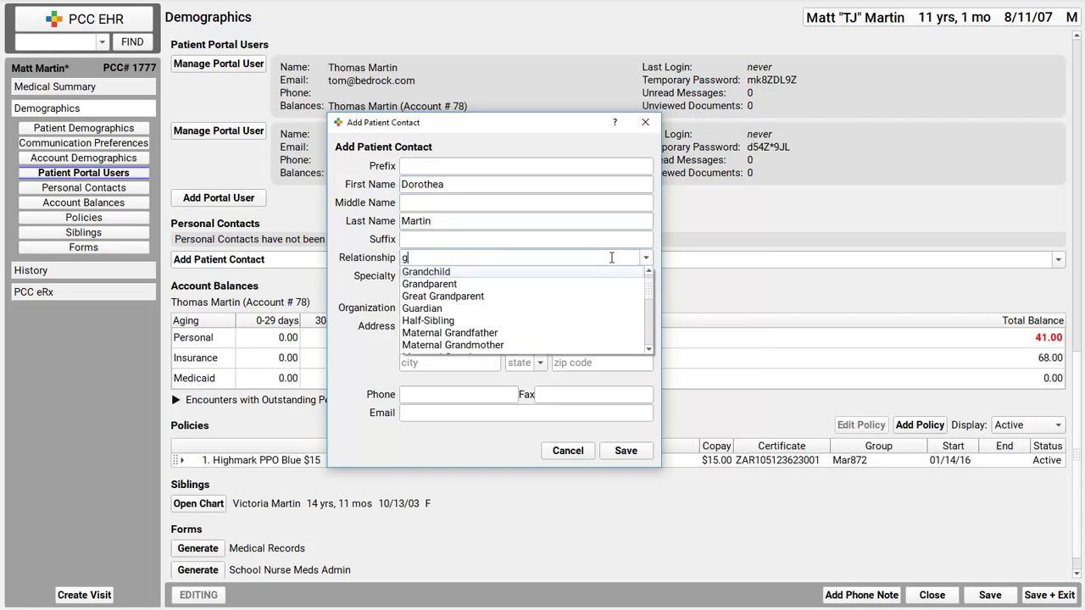
text(r)
click(537, 285)
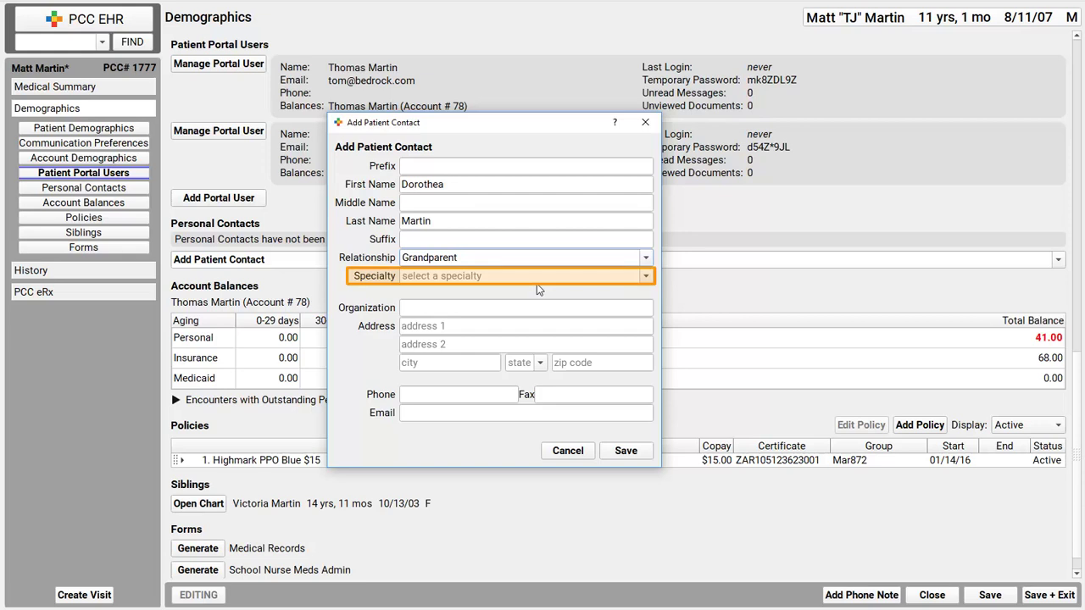
click(644, 282)
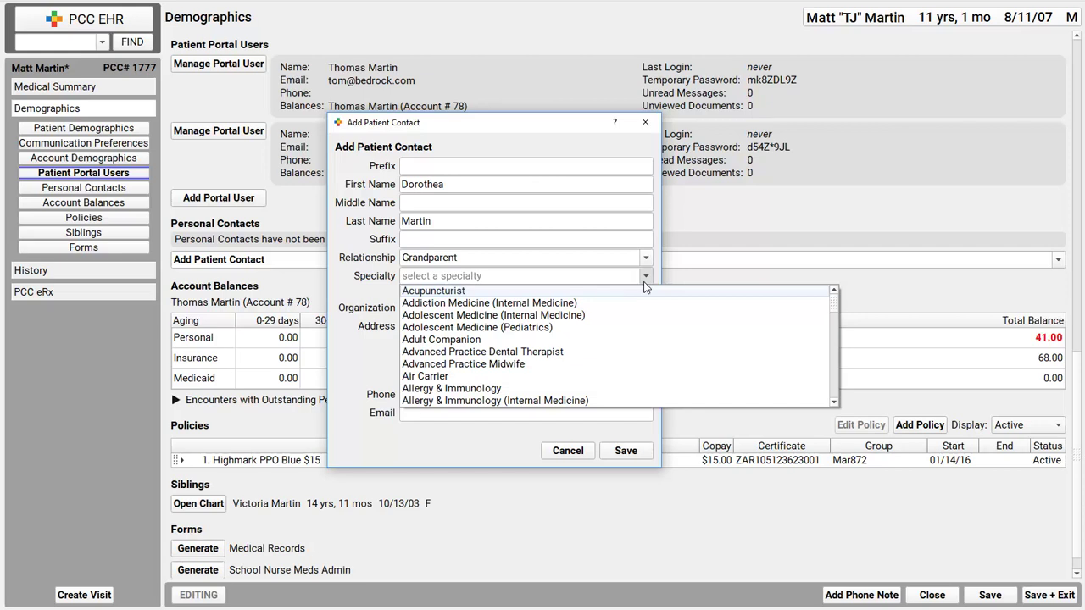
click(644, 281)
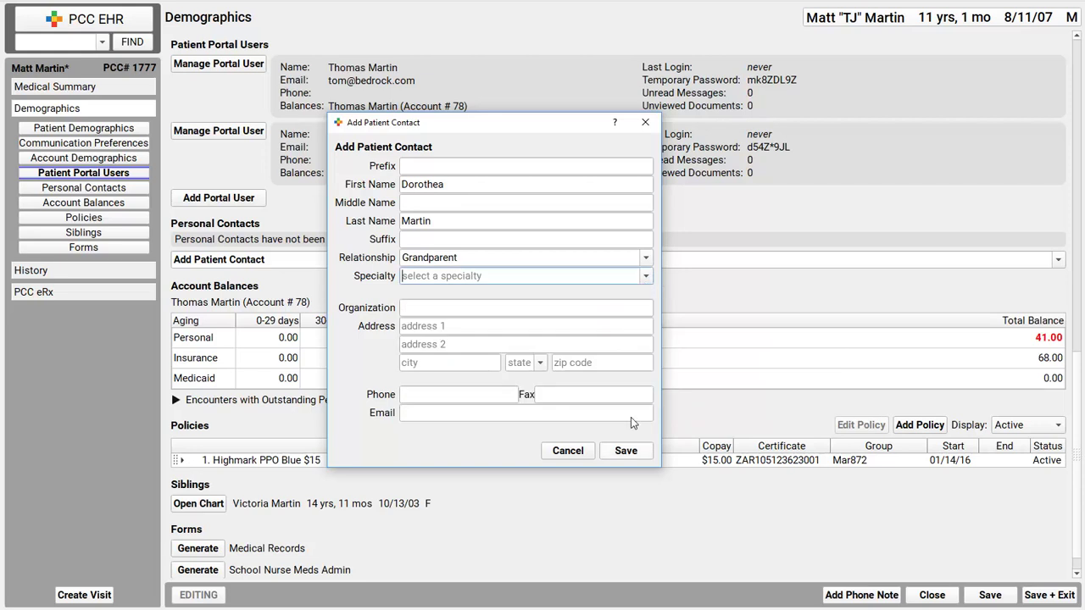
Step: Save the Grandparent contact and view Account Balances (41.00 personal, 68.00 insurance)
click(629, 452)
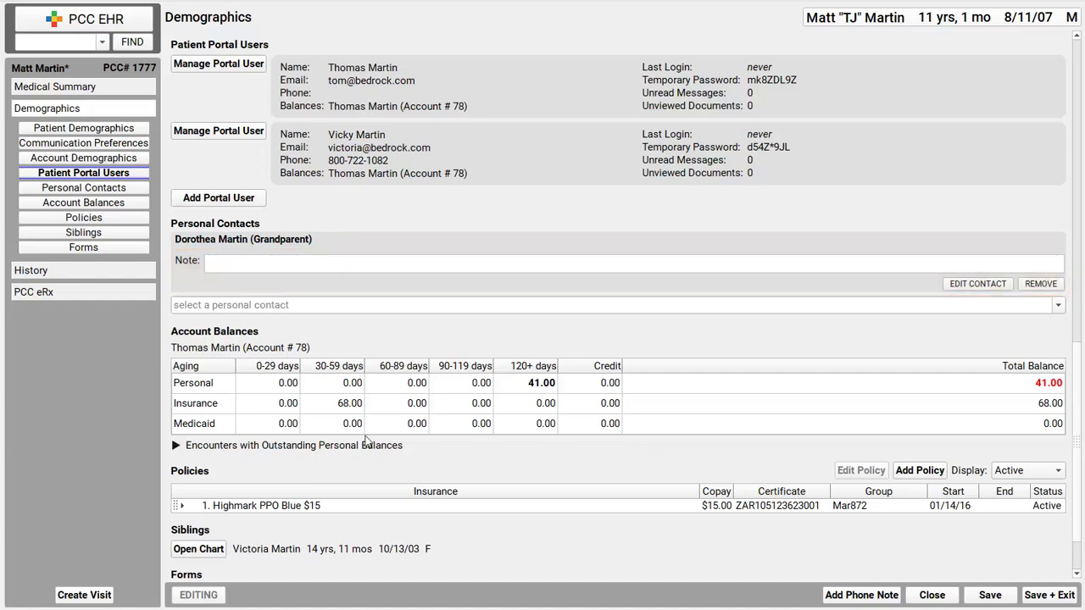
click(58, 204)
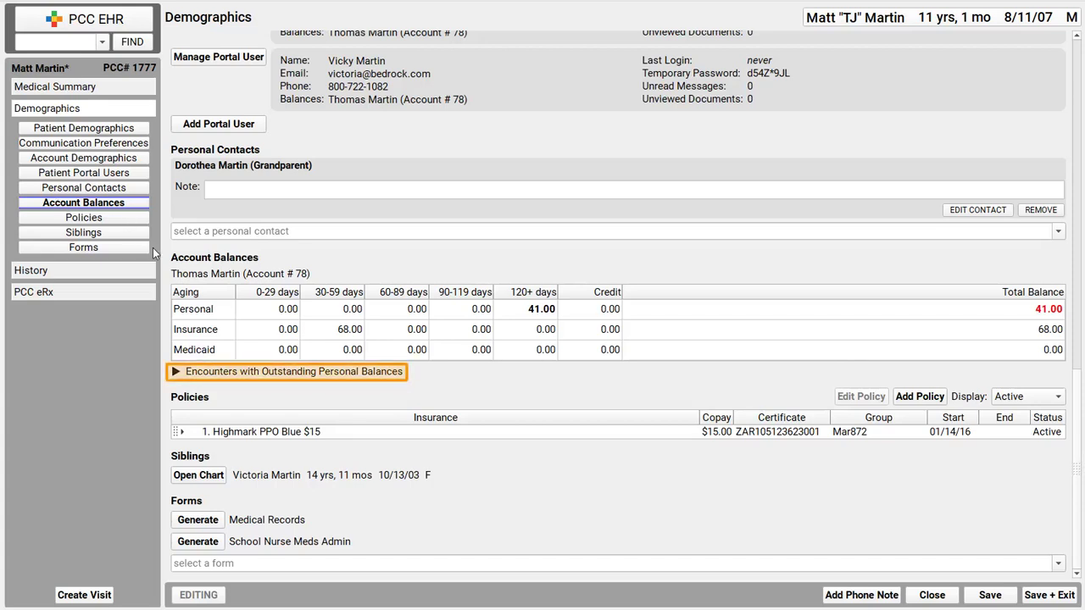
Step: Expand, then collapse, the Encounters with Outstanding Personal Balances list
click(178, 375)
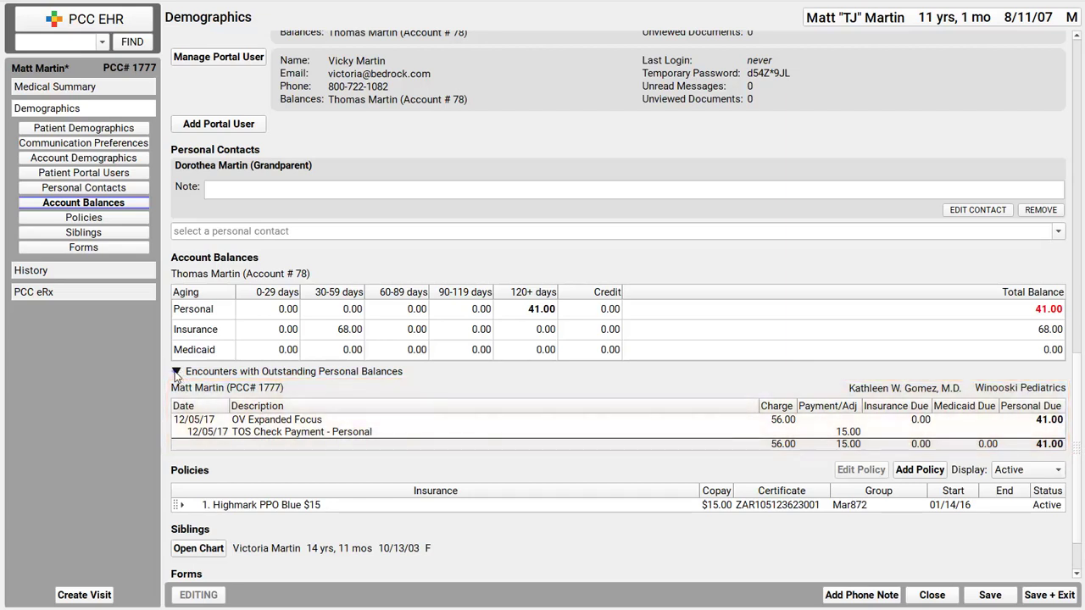
click(175, 374)
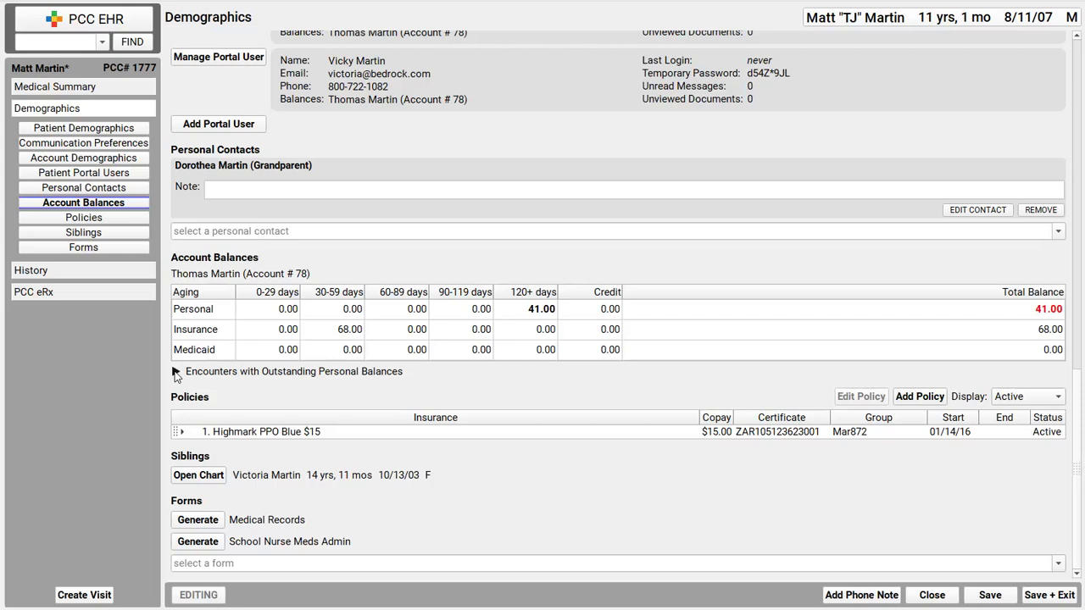
key(Tab)
Step: Save and close the chart, then search the new patient's name, finding twelve matches
click(1049, 595)
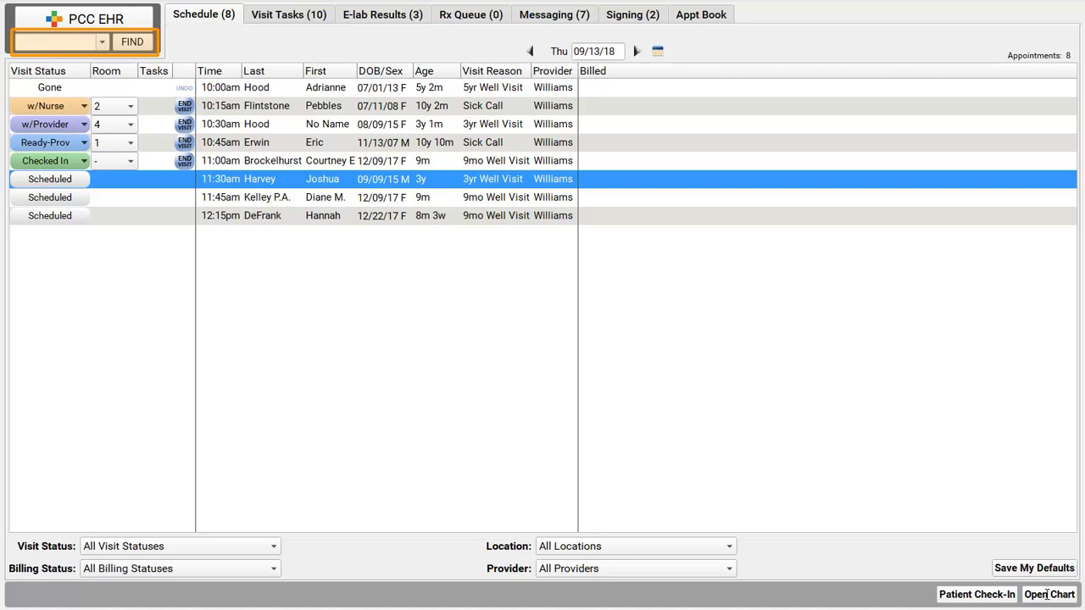
click(68, 43)
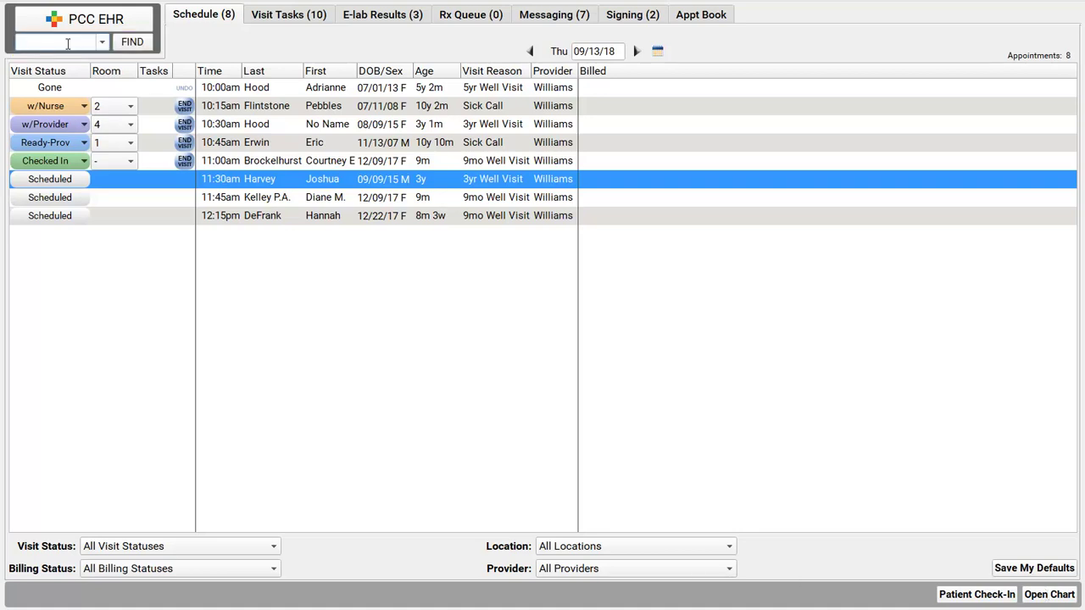
key(Return)
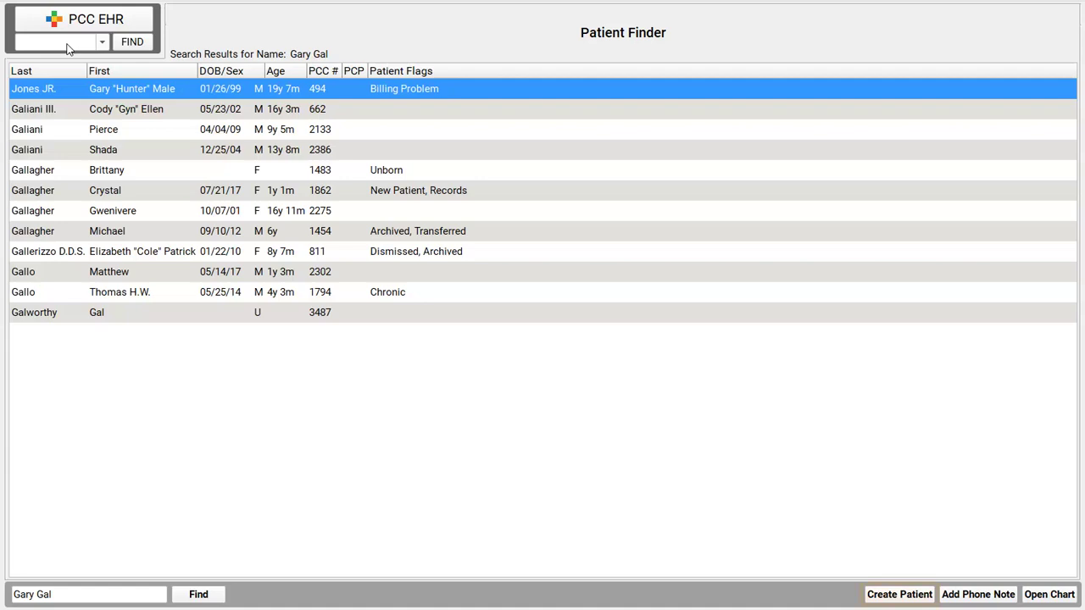
Step: Create a patient with the full last name, birth date 09/09/09 and sex Male
click(903, 597)
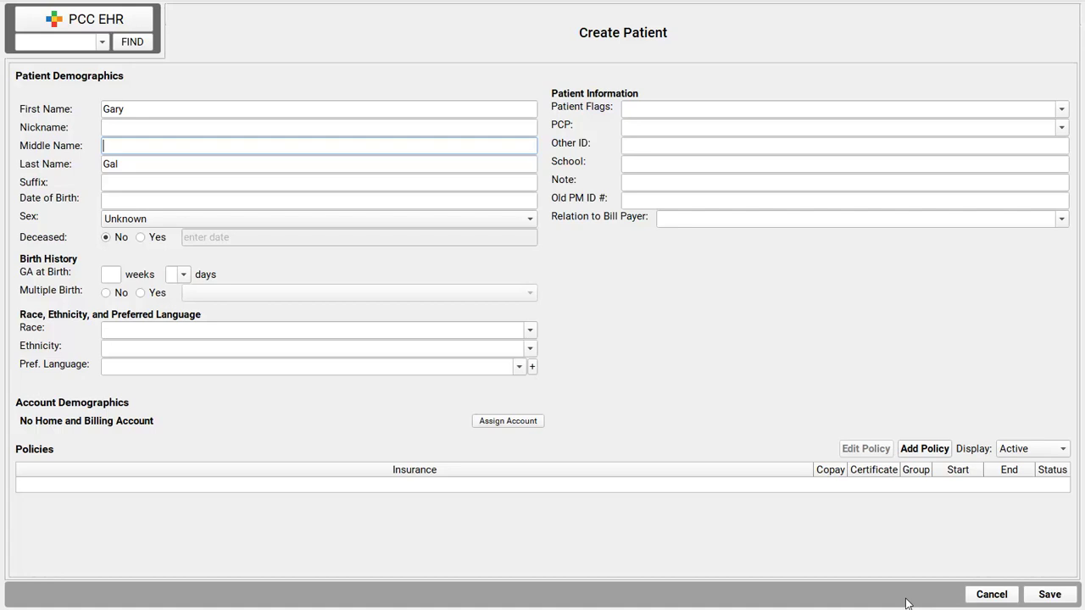
key(Tab)
text(Galdworthy)
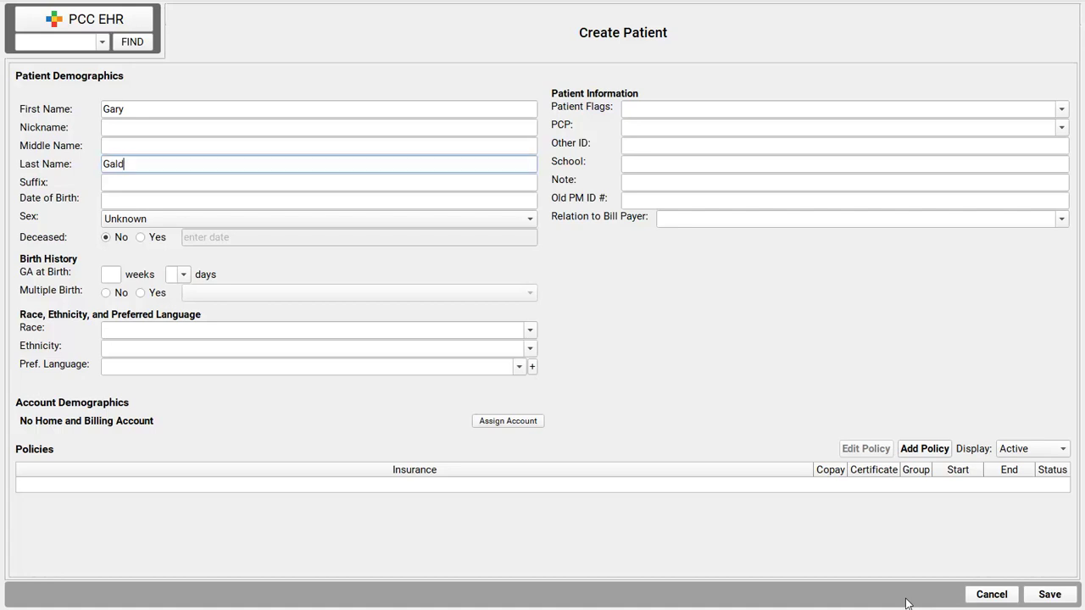
key(Tab)
key(Tab)
text(090909)
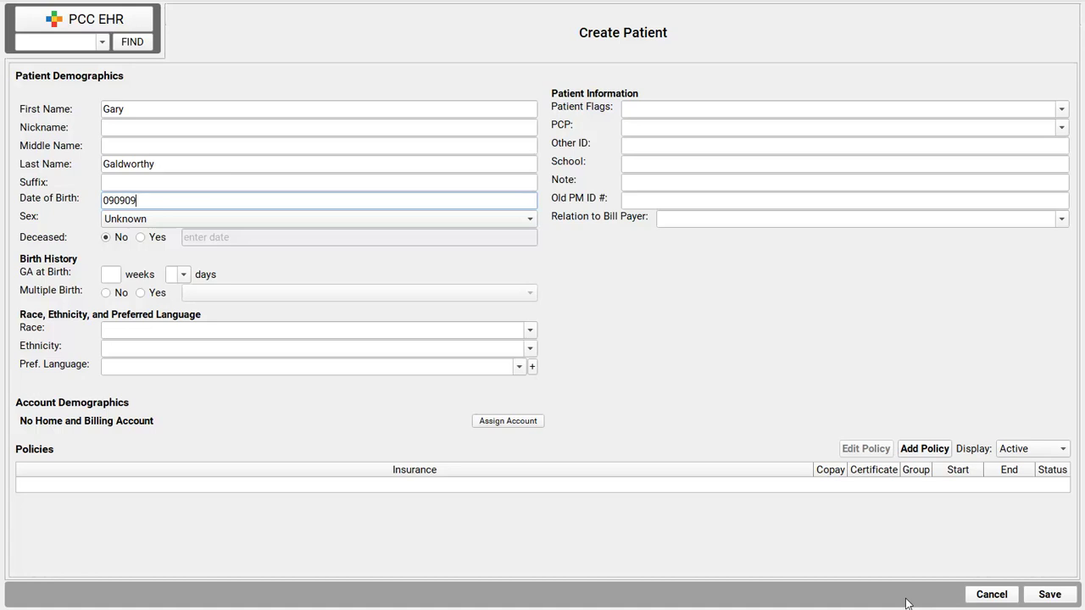
key(Tab)
key(m)
key(Tab)
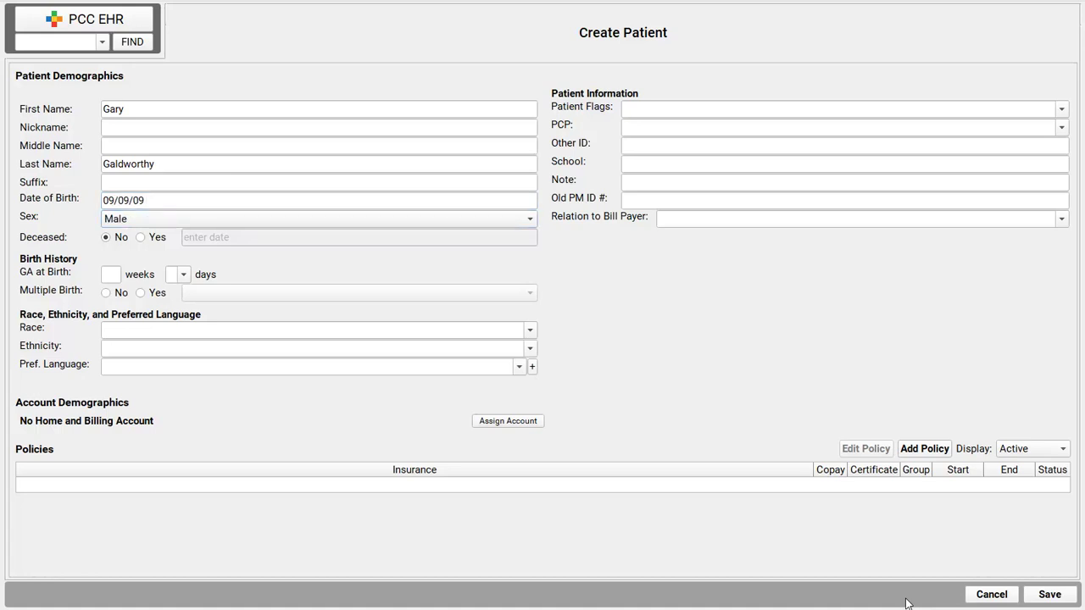
key(Tab)
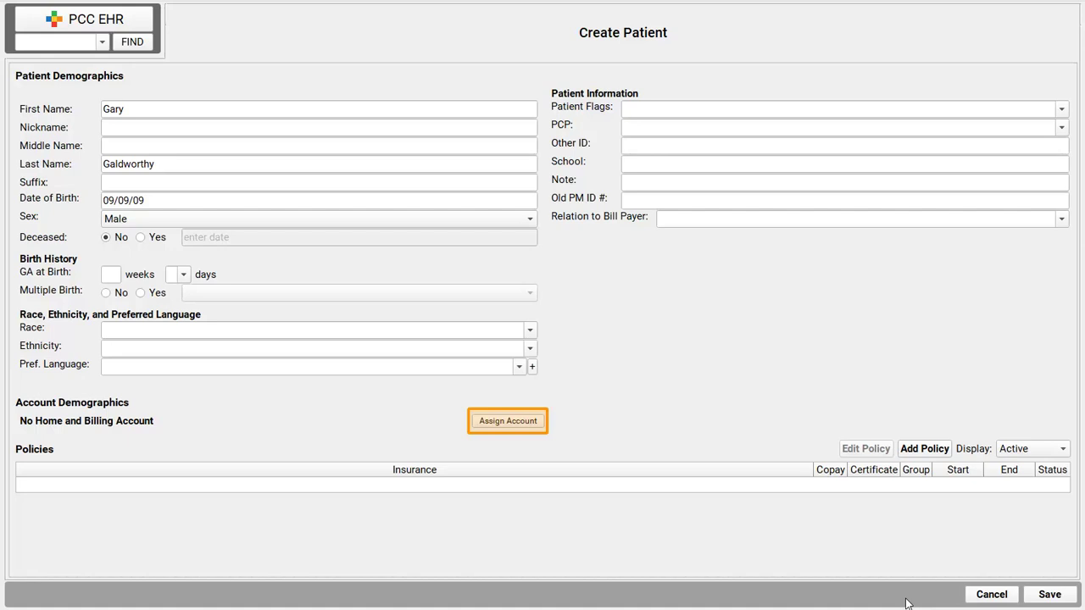
Step: Search Account Finder for the bill payer's name and, finding no match, start a new account
click(500, 426)
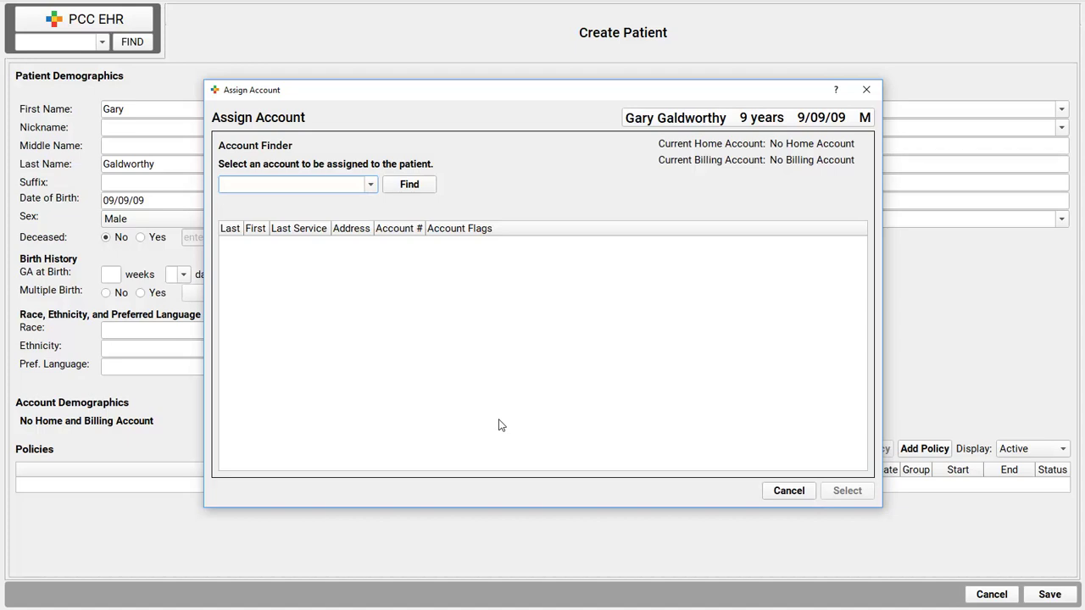
click(409, 185)
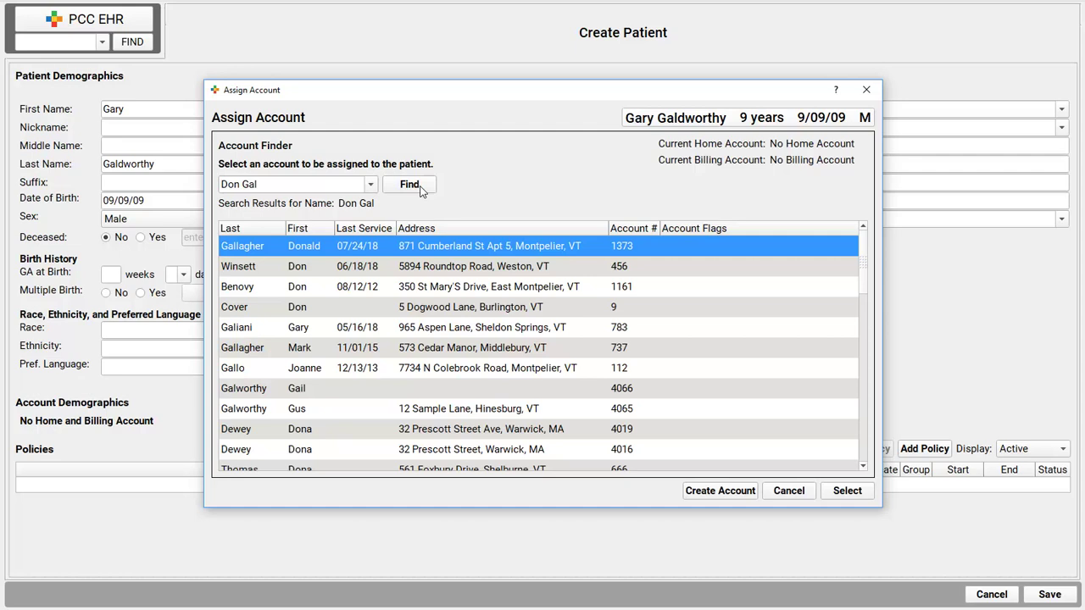
click(722, 492)
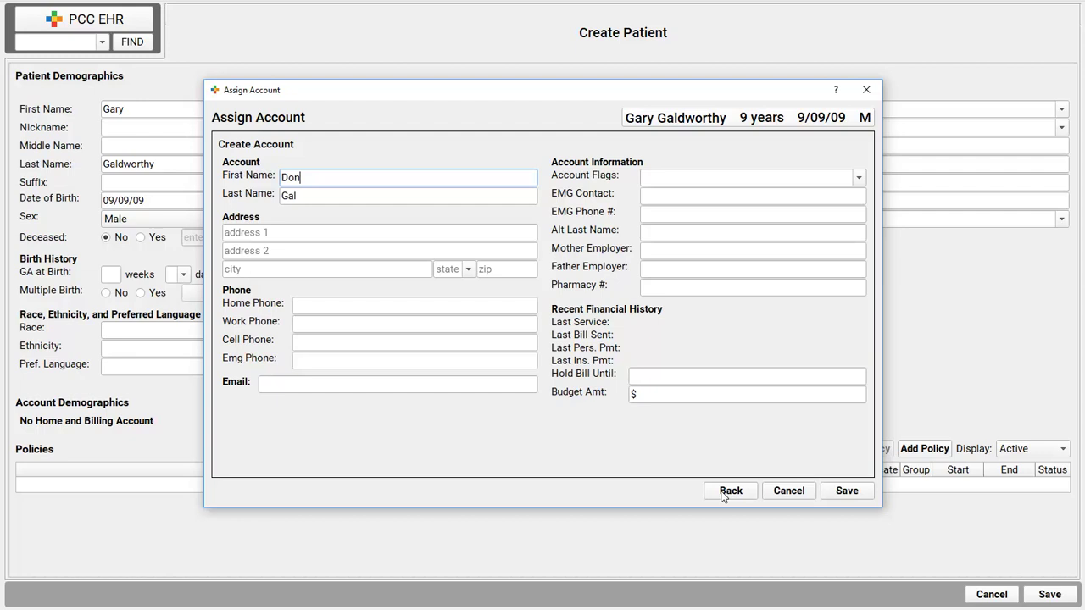
Step: Complete the new account holder's full first and last name
key(Tab)
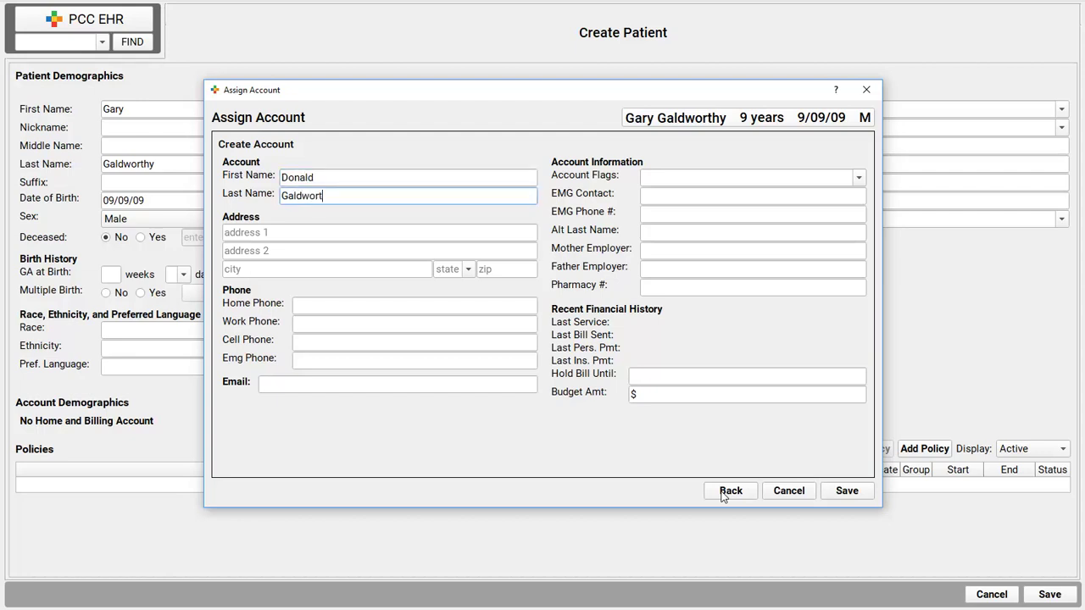
key(Tab)
Step: Enter the holder's street address, city, state, ZIP code and home phone number
text(123 Bedrock L)
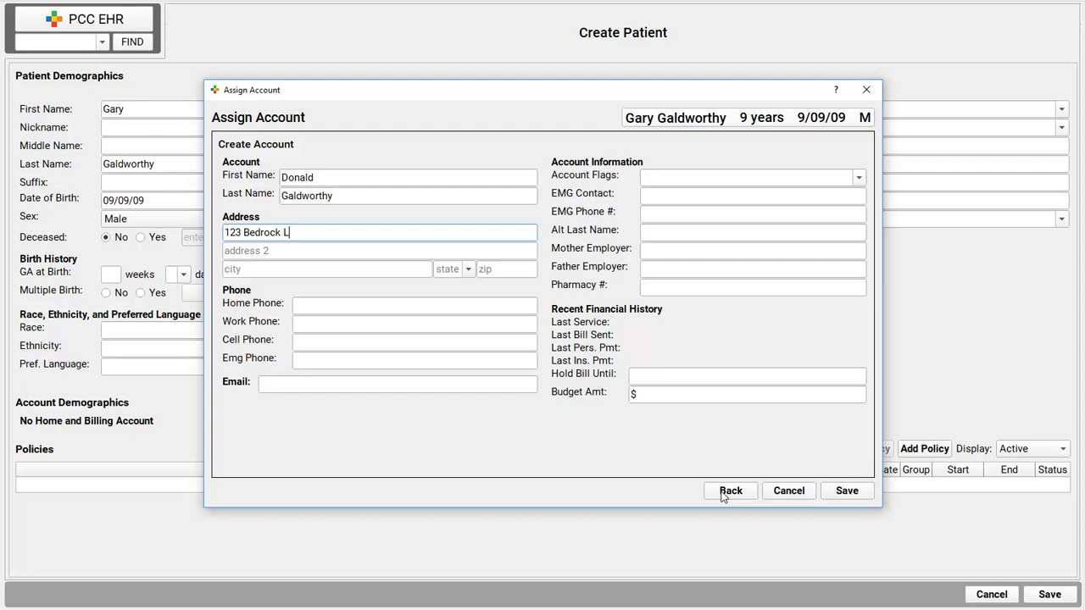
text(ane)
key(Tab)
key(Tab)
text(Winooski)
key(Tab)
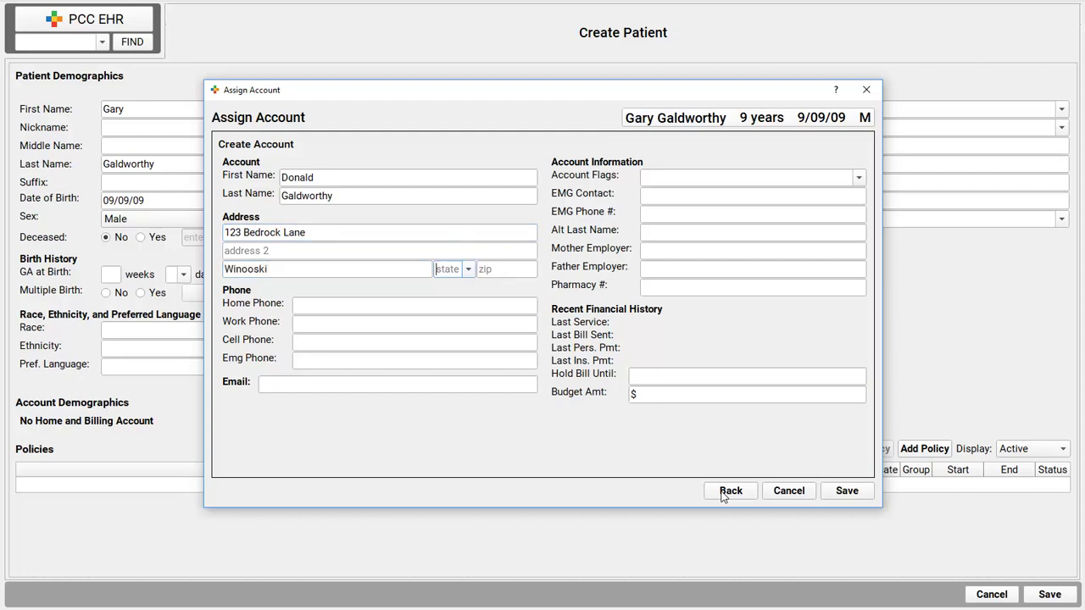
text(VT)
key(Tab)
text(05404)
key(Tab)
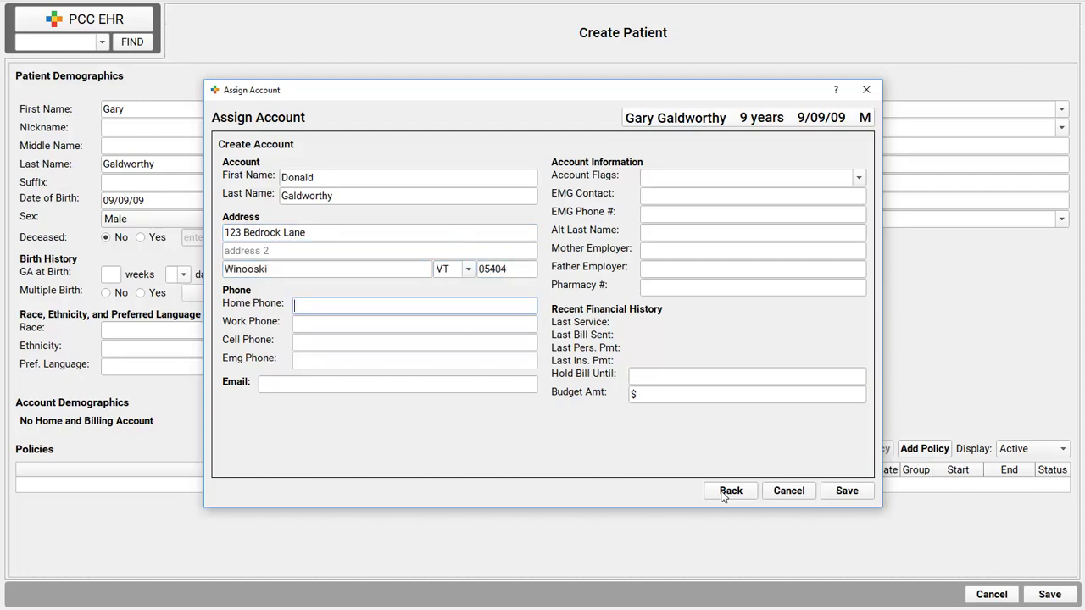
key(Tab)
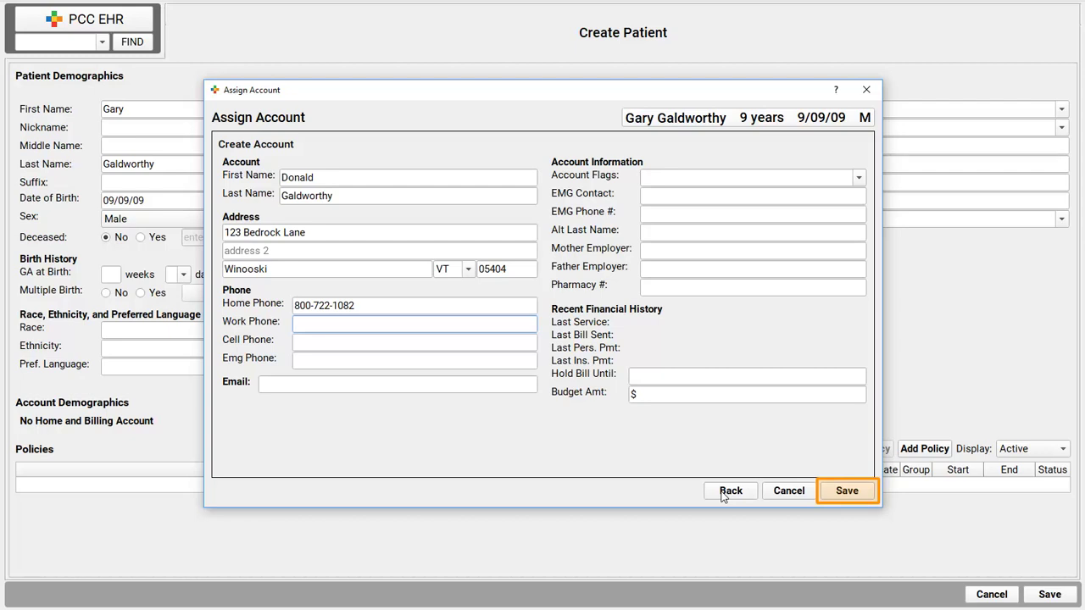
Step: Save the new account so it becomes the patient's home and billing account
click(853, 490)
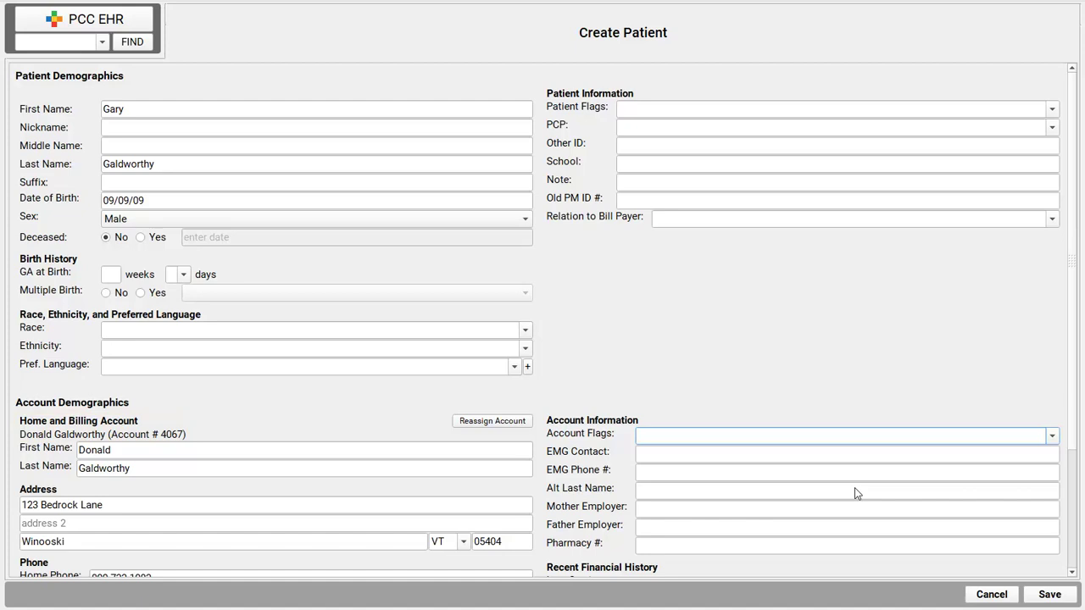
scroll(1075, 560, down, 3)
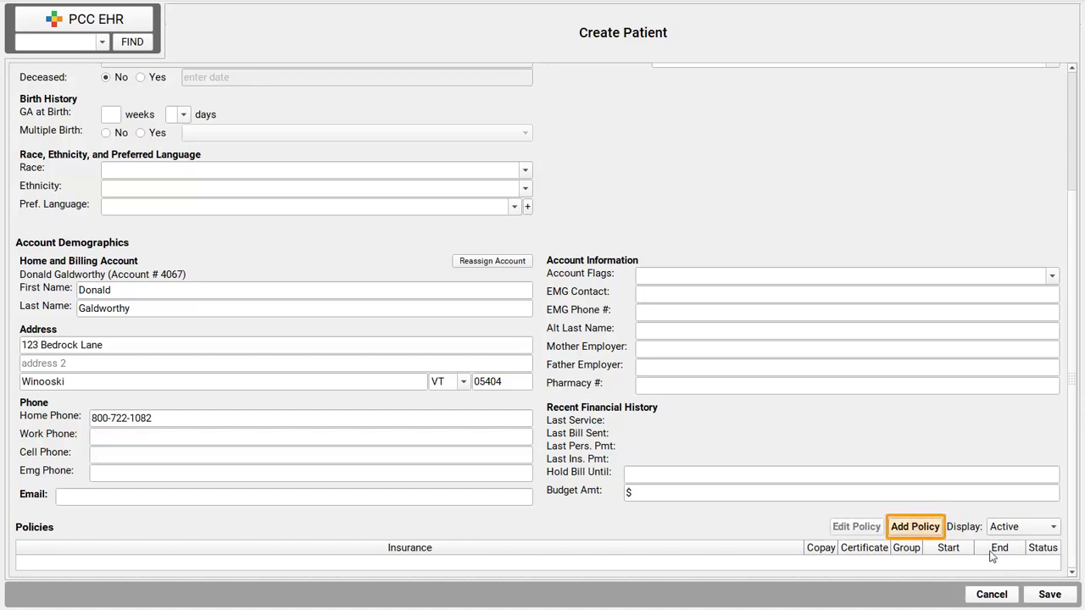
Step: Add a BCBS $12 Empire policy with certificate and group numbers, starting today (09/12/18)
click(922, 528)
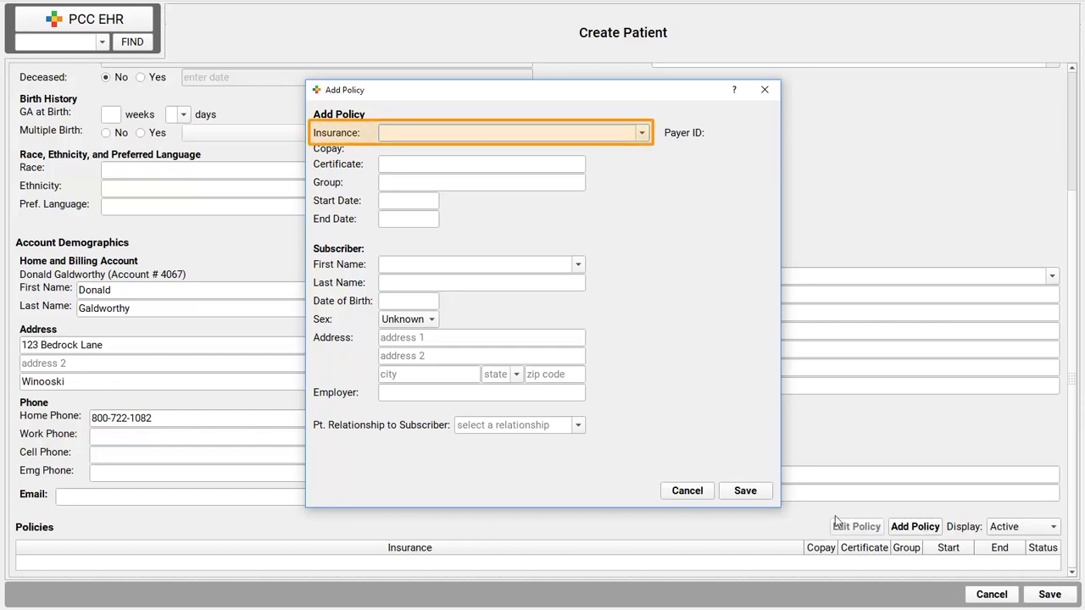
click(641, 134)
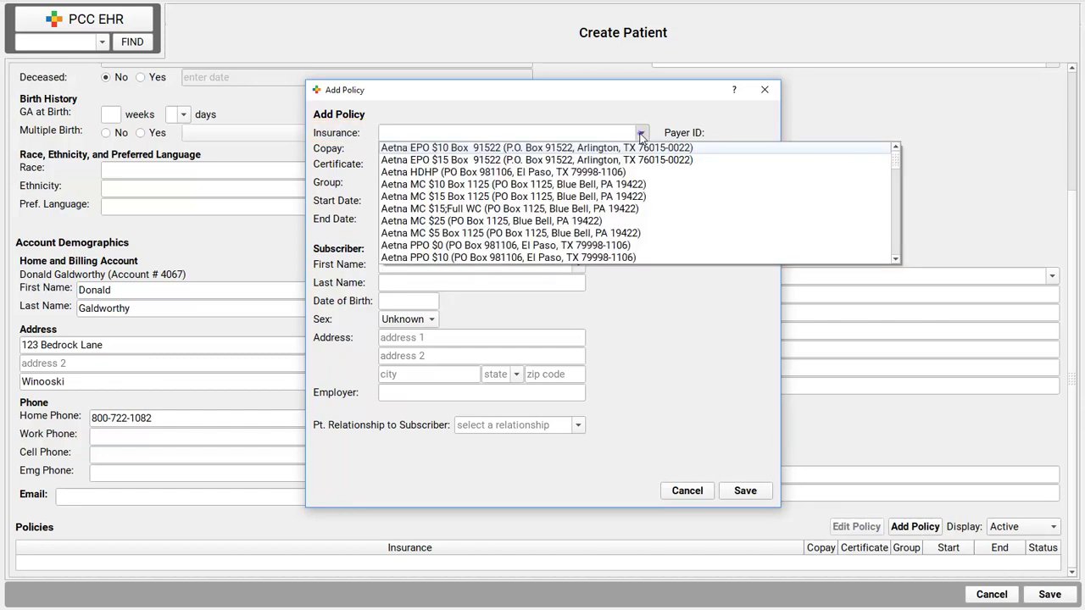
click(642, 136)
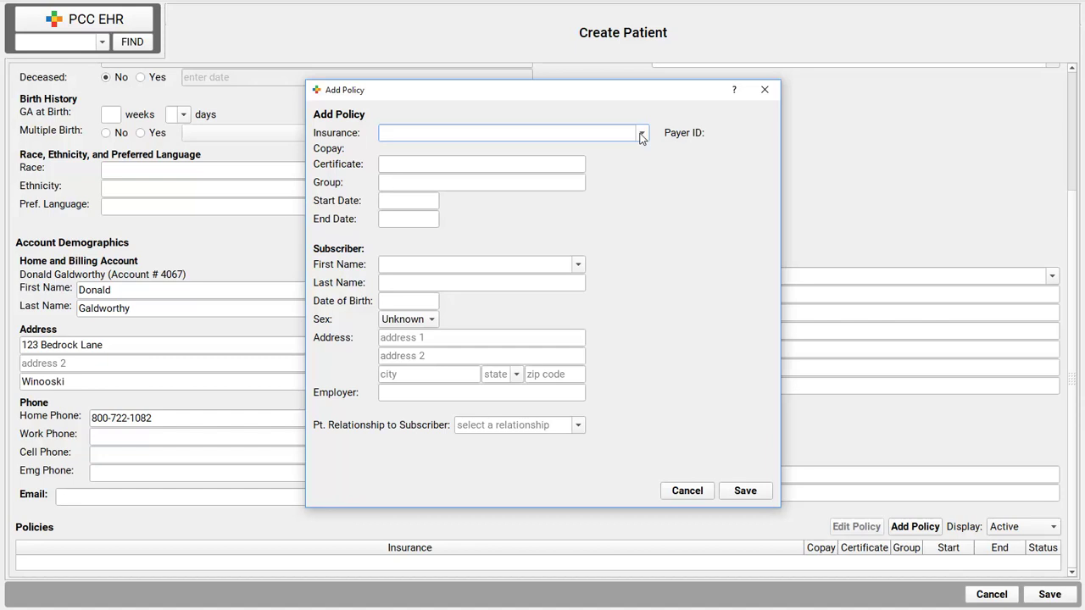
text(BCBS 12)
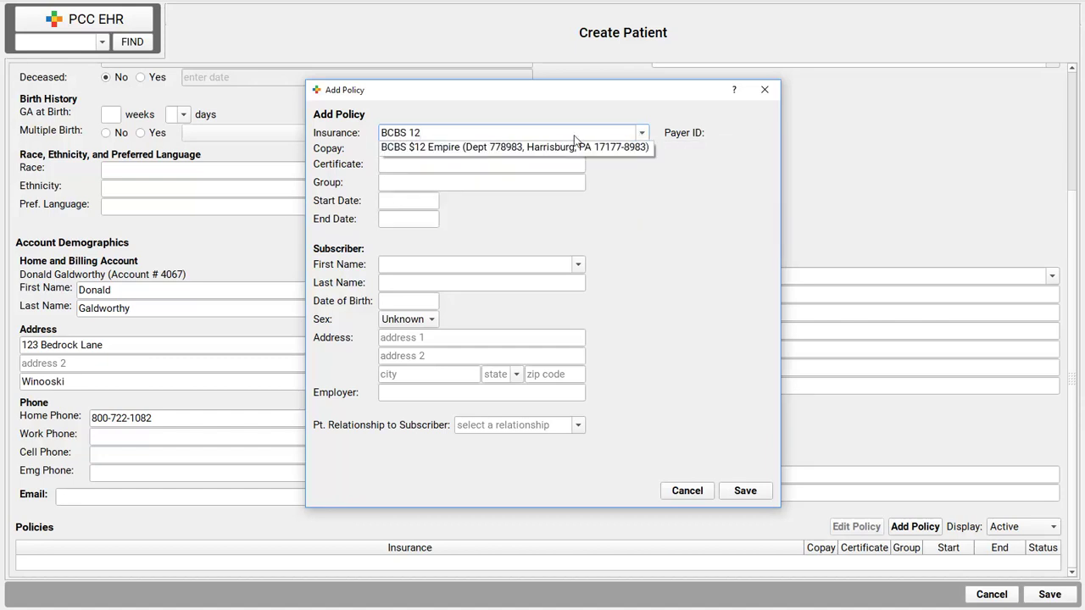
click(546, 147)
key(Tab)
text(11111111)
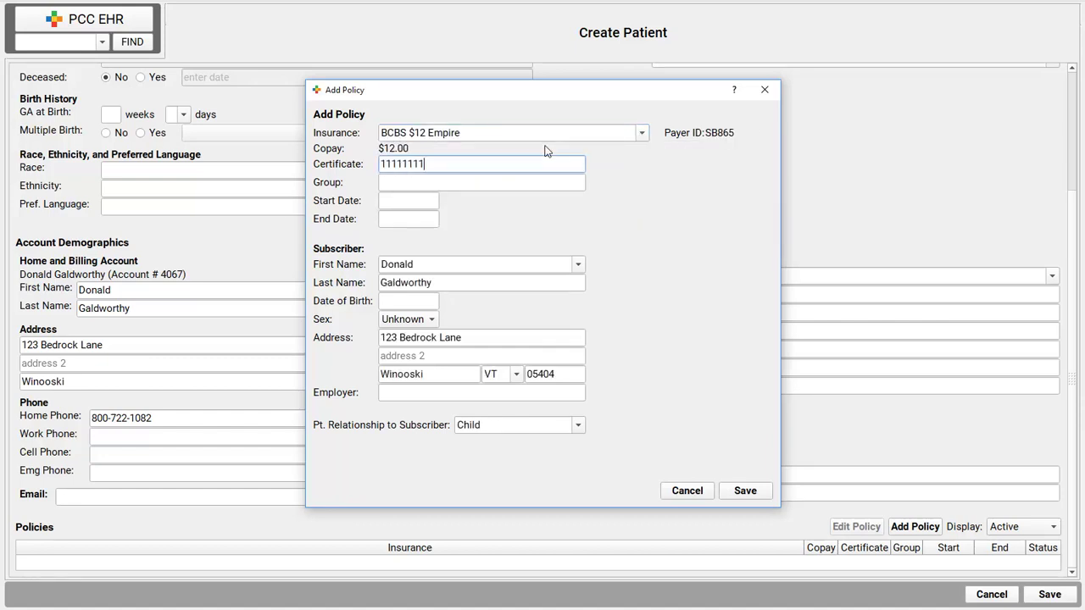
key(Tab)
text(2222222)
key(Tab)
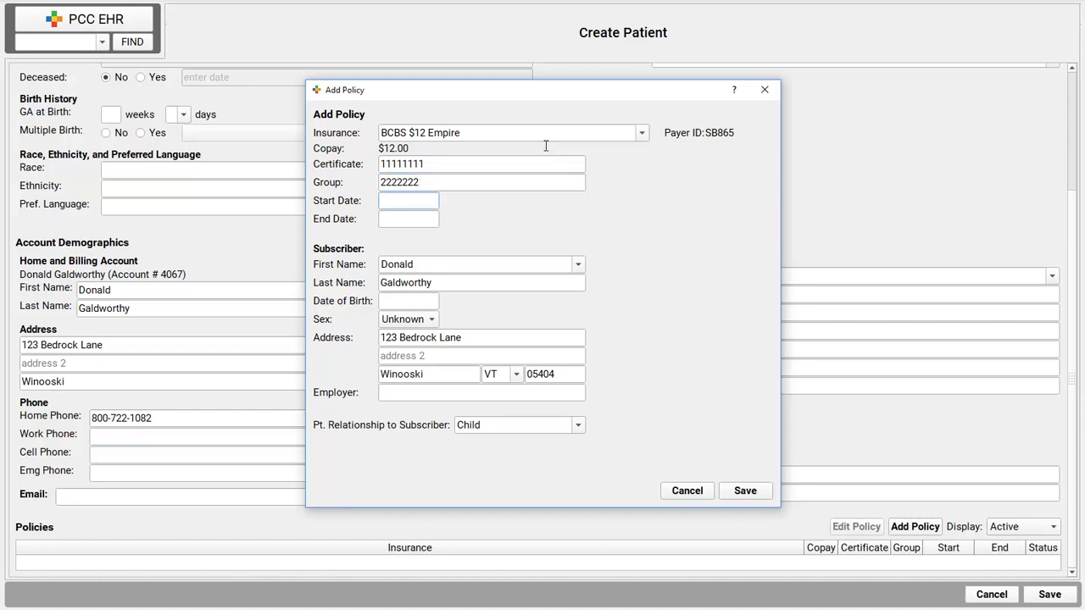
text(t)
key(Tab)
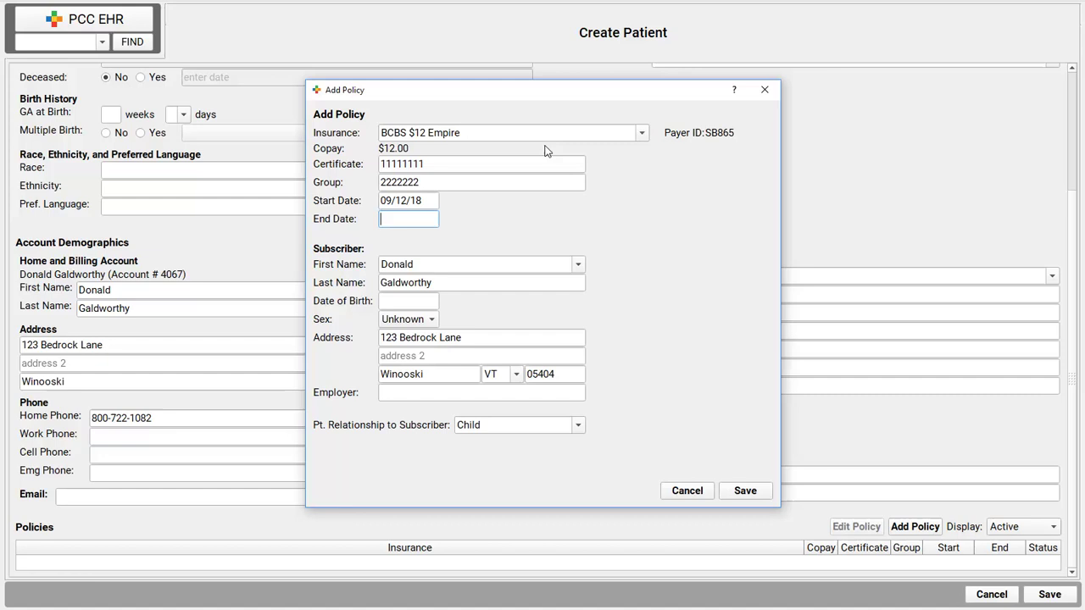
click(749, 491)
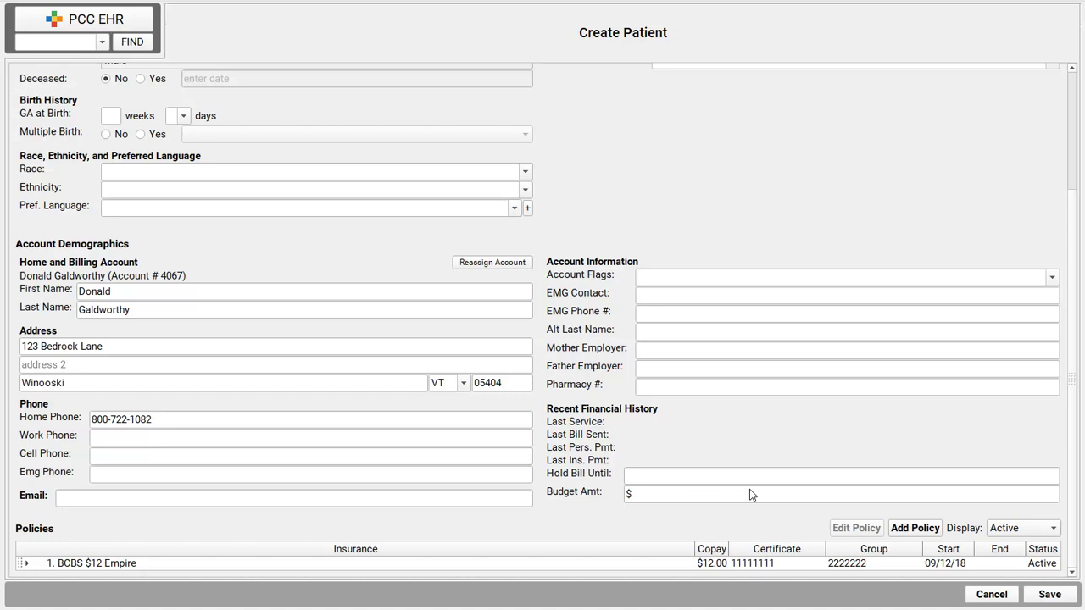
Step: Save the new patient record, opening his chart on the Demographics page
click(1050, 594)
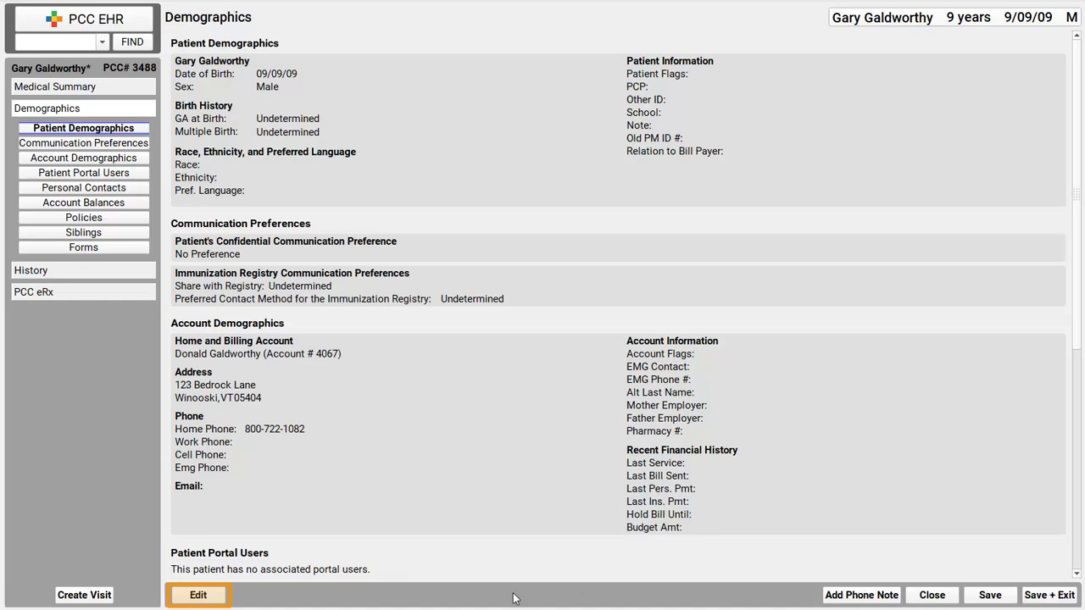
Step: Edit Account Demographics, start reassigning the account, and search for the second family member's name
click(213, 597)
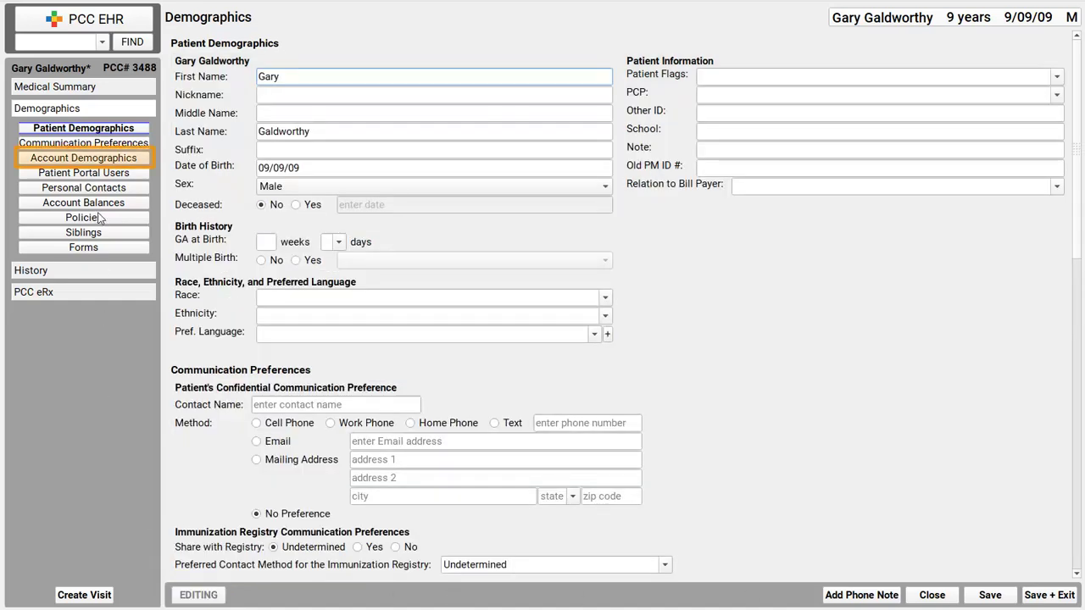
click(100, 158)
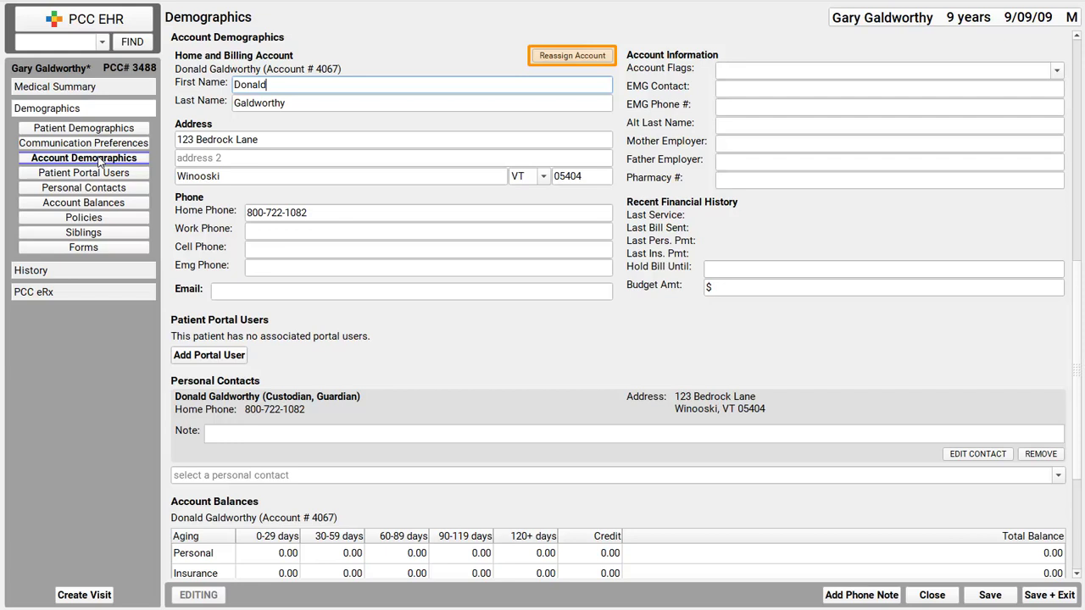
click(580, 59)
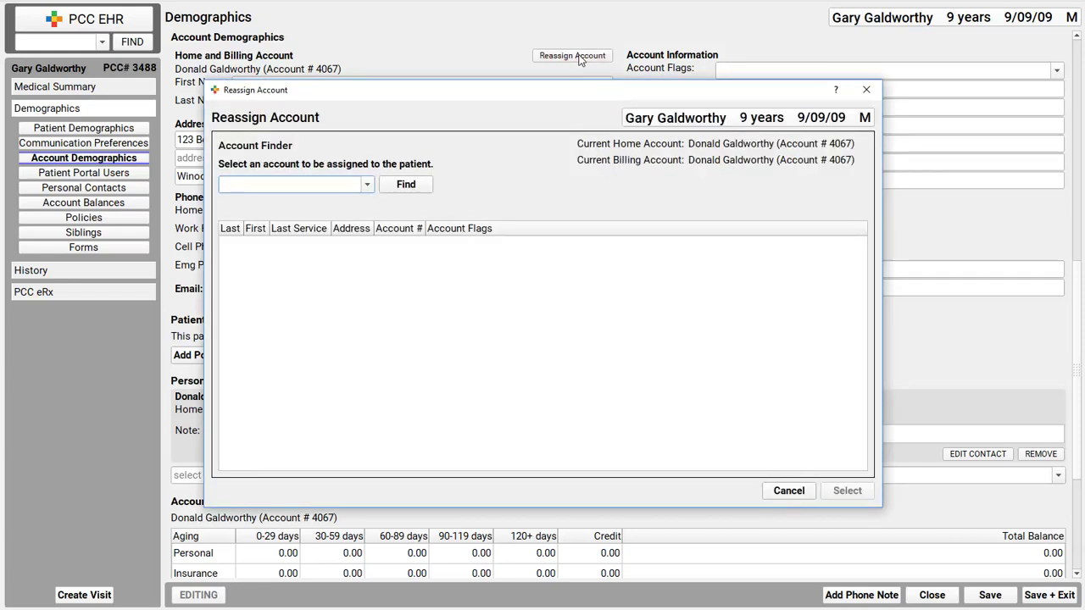
key(Return)
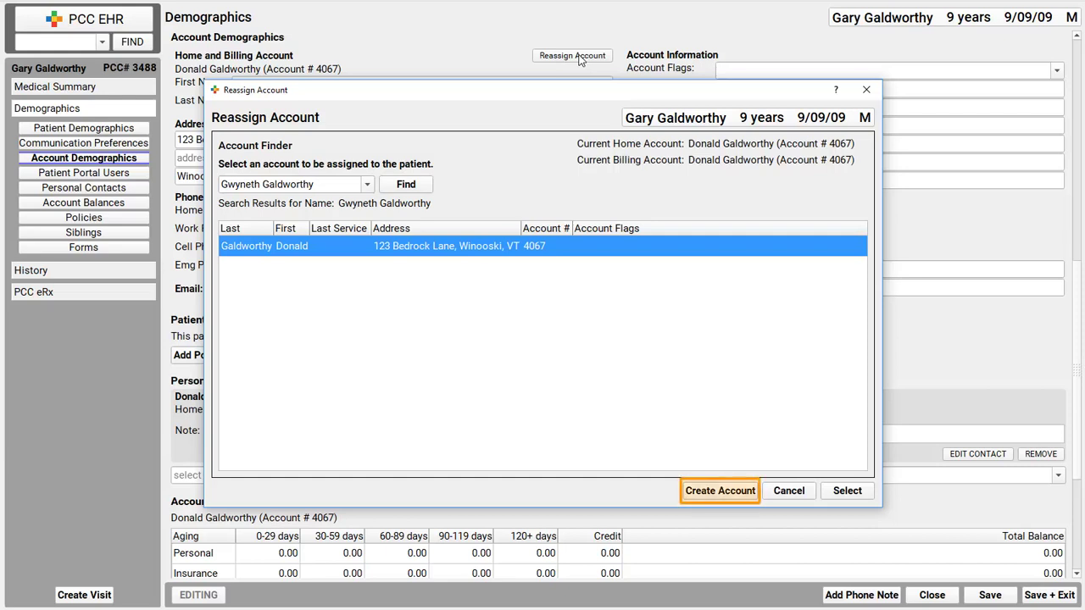
Step: Create a new account for that family member with their own street address, city, state, ZIP and phone
click(719, 492)
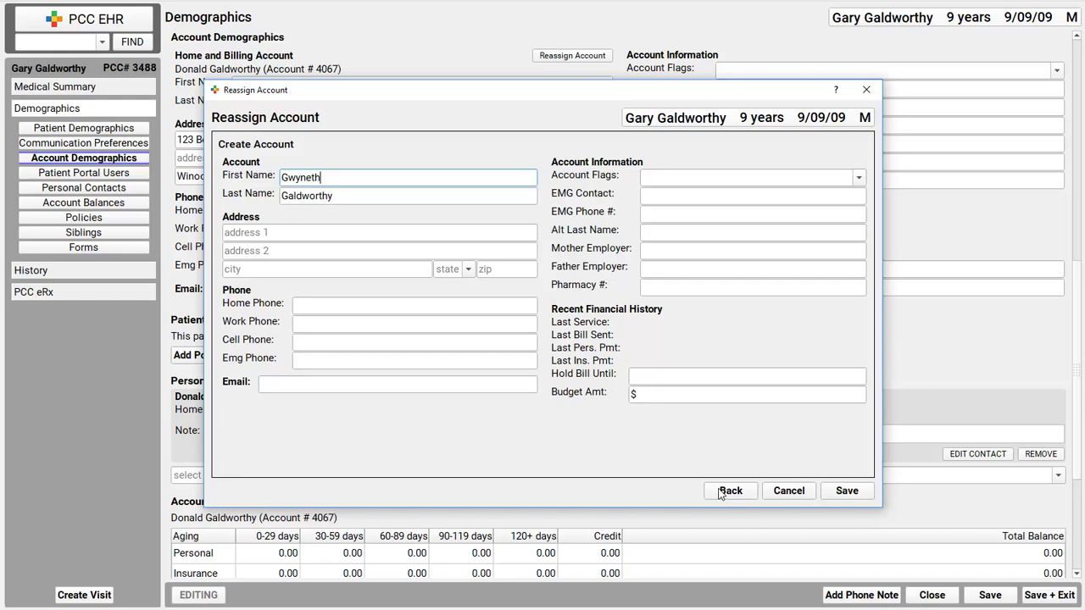
click(326, 232)
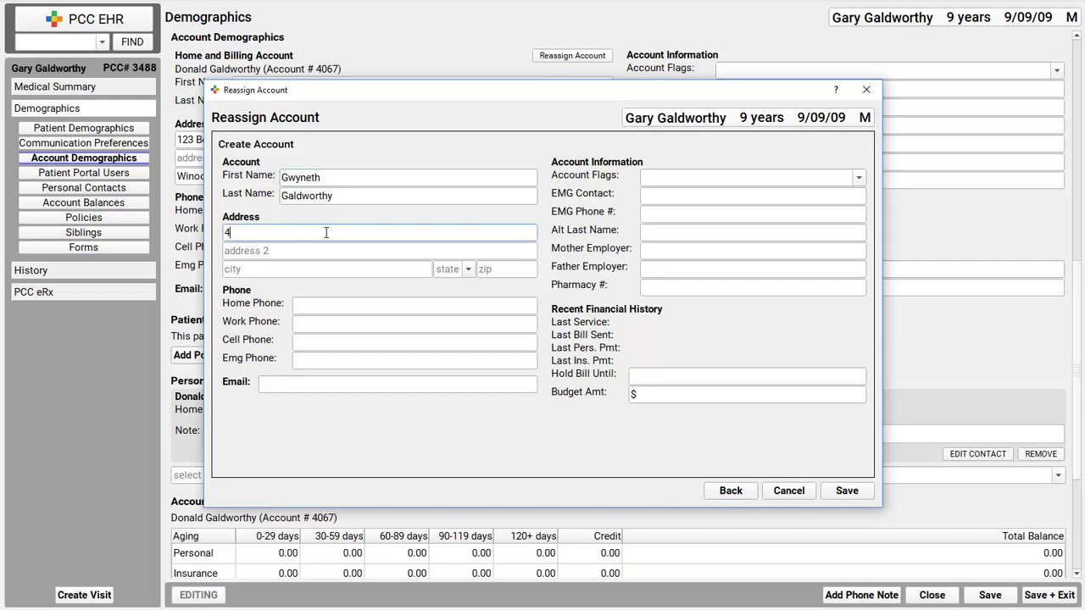
key(Tab)
key(Tab)
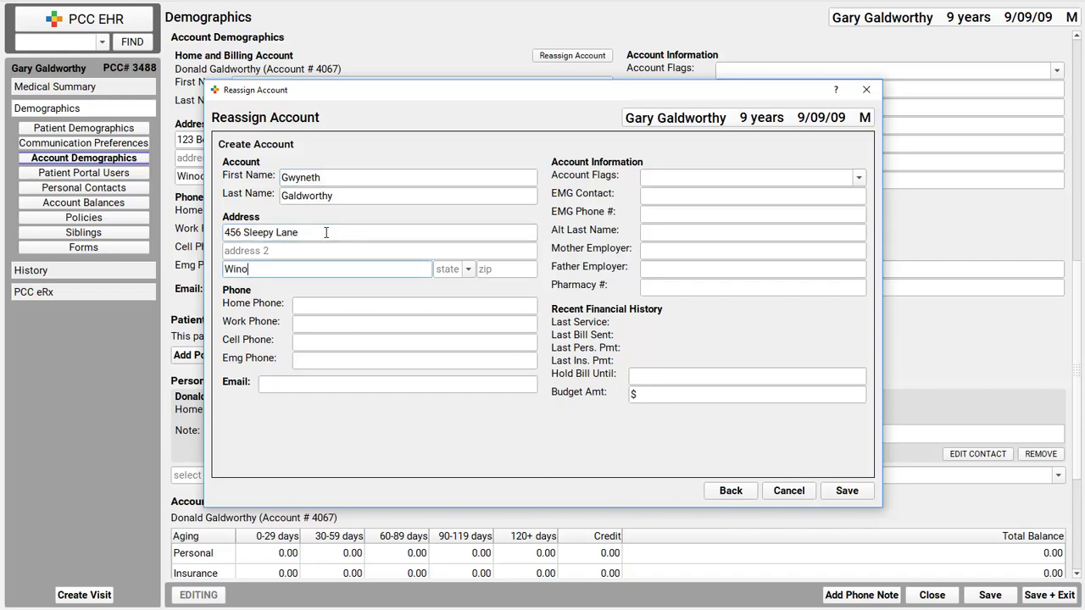
key(Tab)
key(Tab)
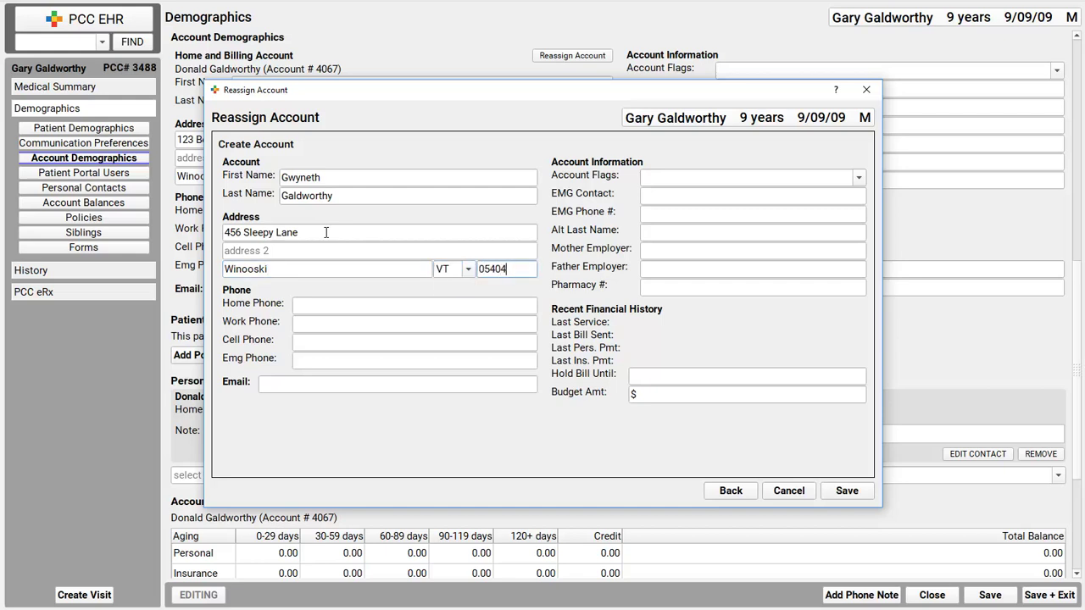
key(Tab)
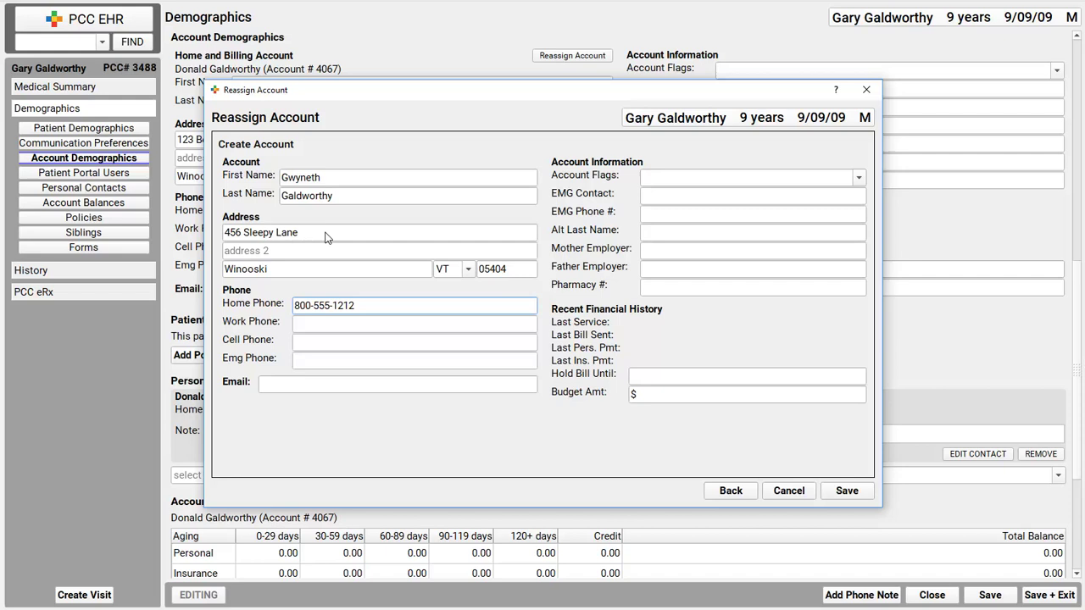
Step: Save the new account and assign it as the home account only, keeping billing unchanged
click(857, 498)
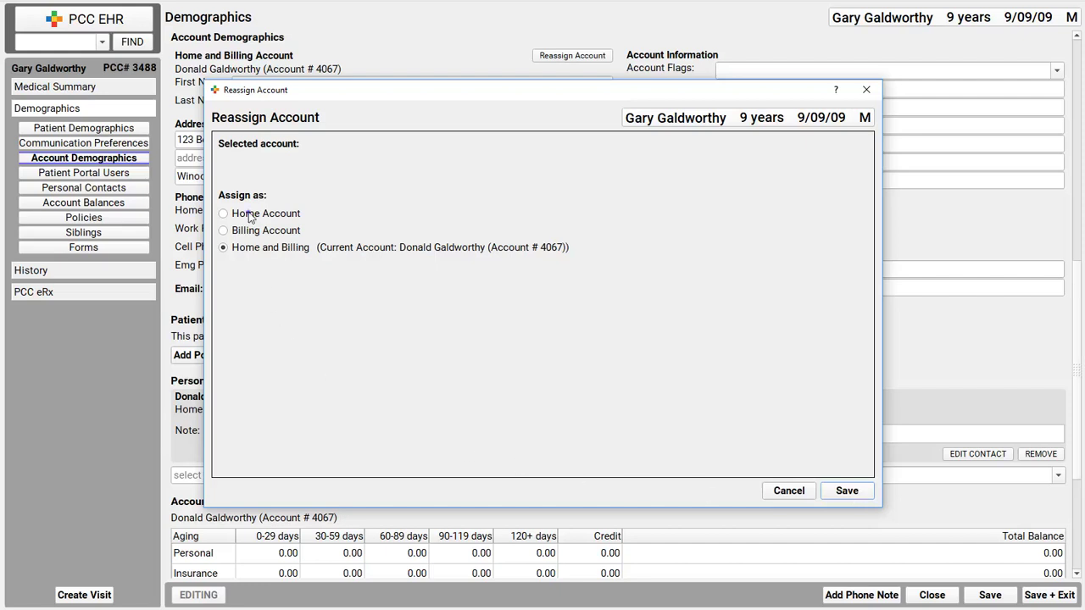
click(249, 214)
click(850, 495)
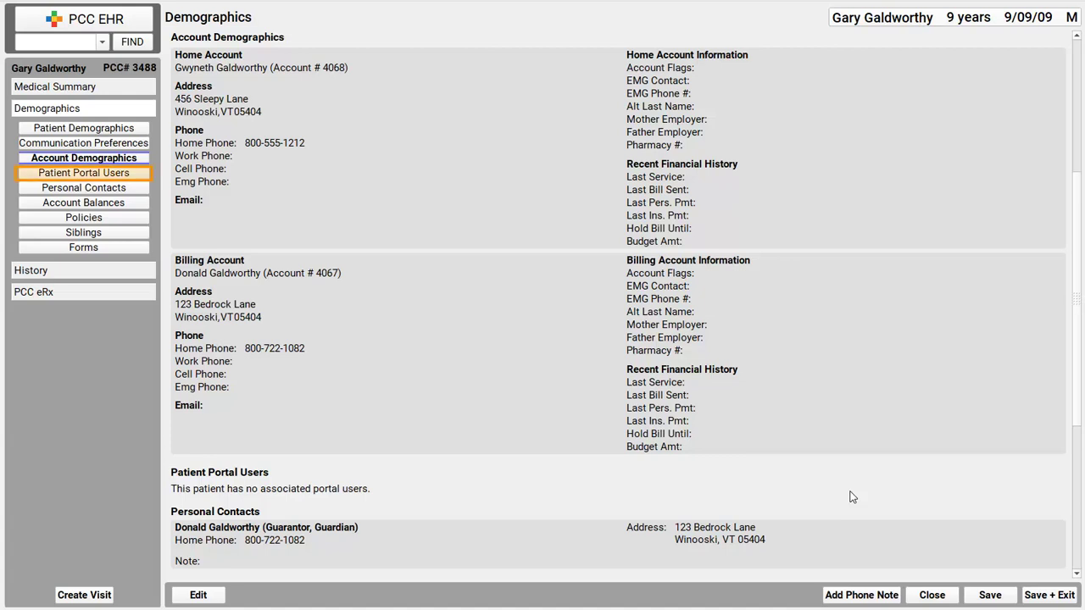
Step: Jump to the Patient Portal Users section to review the patient's accounts and policy
click(102, 175)
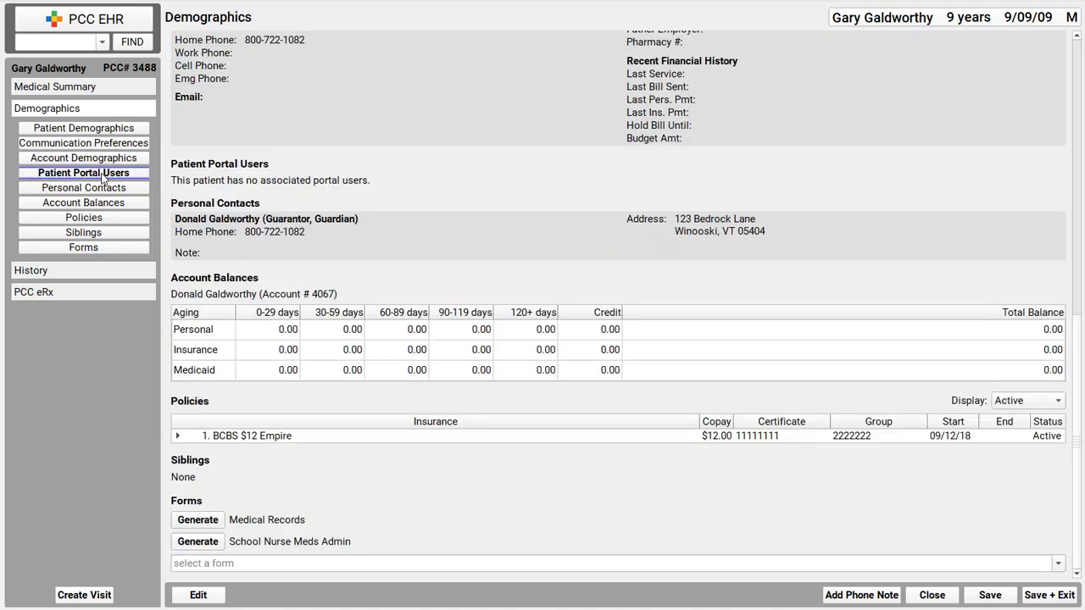